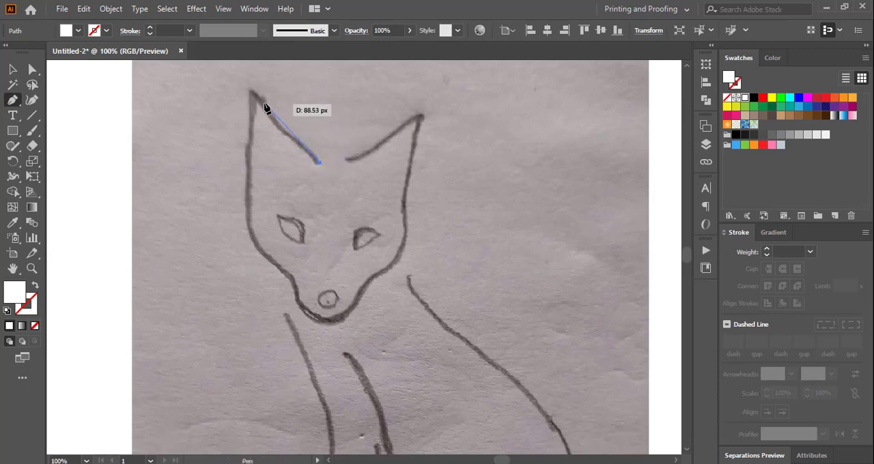
Trace the fox's left ear up to its tip with the Pen tool, using no fill and an orange C55200 stroke.
{"action": "left_click_drag", "start_coordinate": [252, 91], "coordinate": [237, 135]}
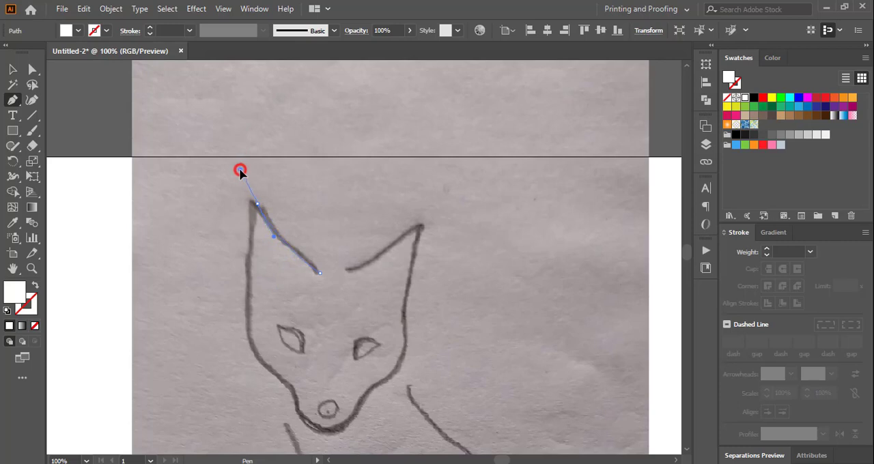
{"action": "left_click_drag", "start_coordinate": [257, 204], "coordinate": [258, 216]}
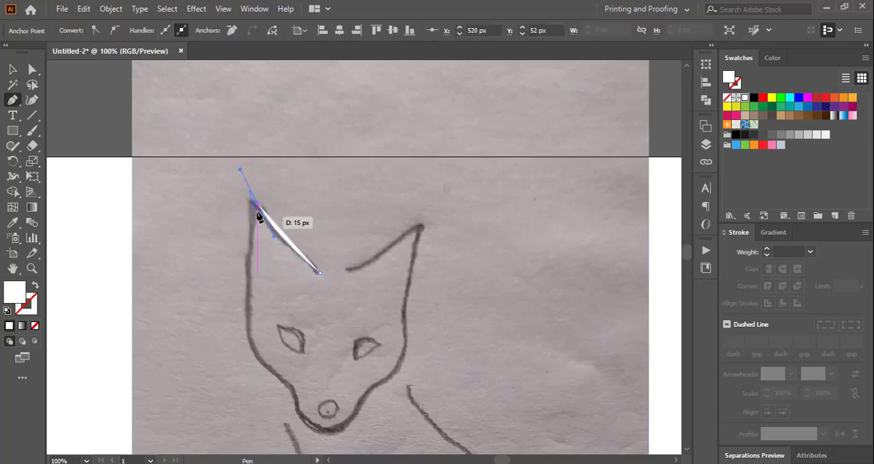
{"action": "left_click", "coordinate": [35, 326]}
{"action": "left_click", "coordinate": [32, 301]}
{"action": "left_click", "coordinate": [9, 327]}
{"action": "left_click", "coordinate": [734, 193]}
{"action": "scroll", "coordinate": [321, 232], "scroll_direction": "down", "scroll_amount": 8}
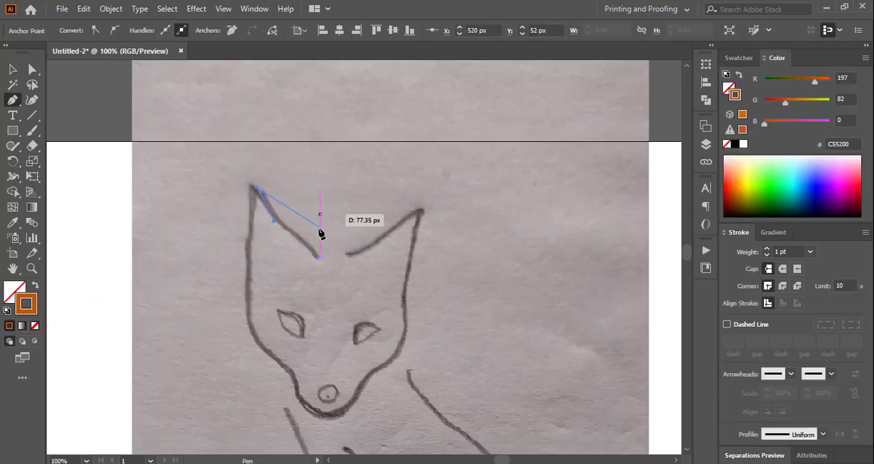
Continue the head outline from the left ear tip down the left cheek to the side of the snout.
{"action": "left_click_drag", "start_coordinate": [249, 212], "coordinate": [250, 249]}
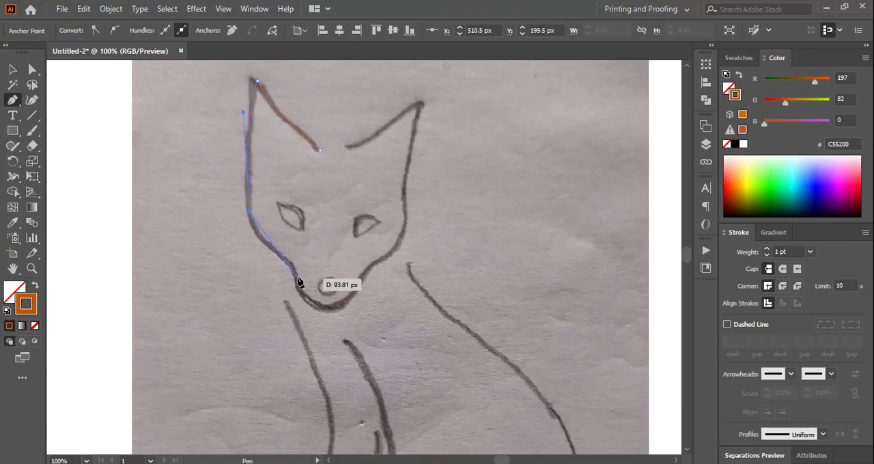
{"action": "key", "text": "ctrl+plus"}
{"action": "scroll", "coordinate": [316, 261], "scroll_direction": "down", "scroll_amount": 3}
{"action": "left_click", "coordinate": [426, 260]}
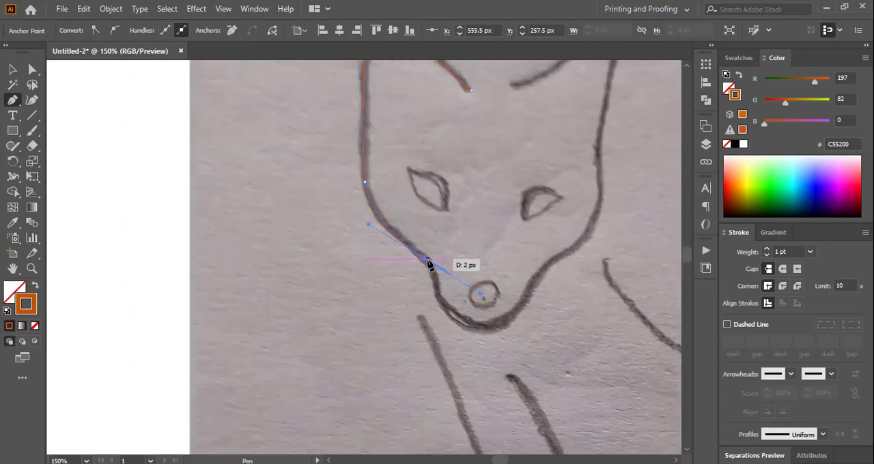
{"action": "scroll", "coordinate": [437, 308], "scroll_direction": "down", "scroll_amount": 2}
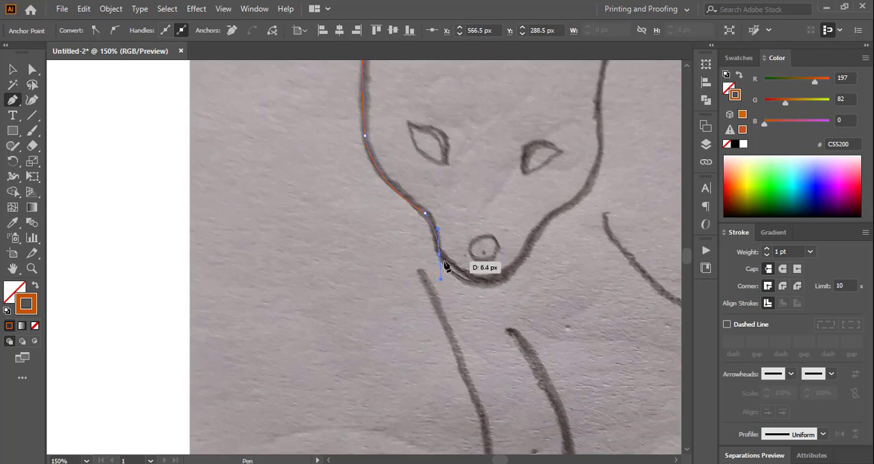
Continue the head outline around the chin and up the right side of the face towards the right ear.
{"action": "left_click_drag", "start_coordinate": [563, 191], "coordinate": [564, 191]}
{"action": "scroll", "coordinate": [615, 195], "scroll_direction": "up", "scroll_amount": 3}
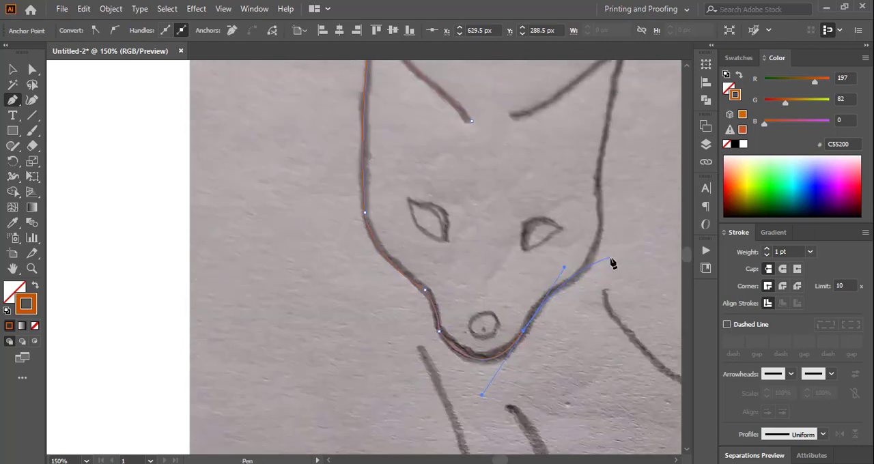
{"action": "left_click", "coordinate": [524, 333]}
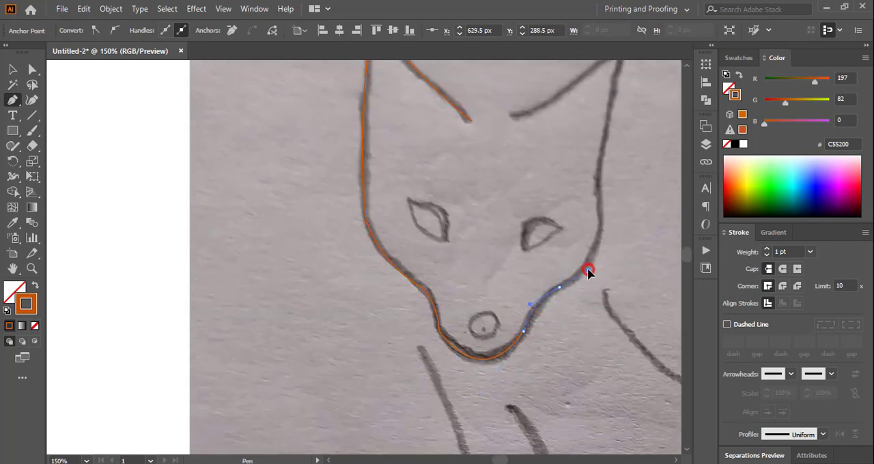
{"action": "left_click_drag", "start_coordinate": [587, 270], "coordinate": [640, 269]}
{"action": "scroll", "coordinate": [640, 270], "scroll_direction": "up", "scroll_amount": 3}
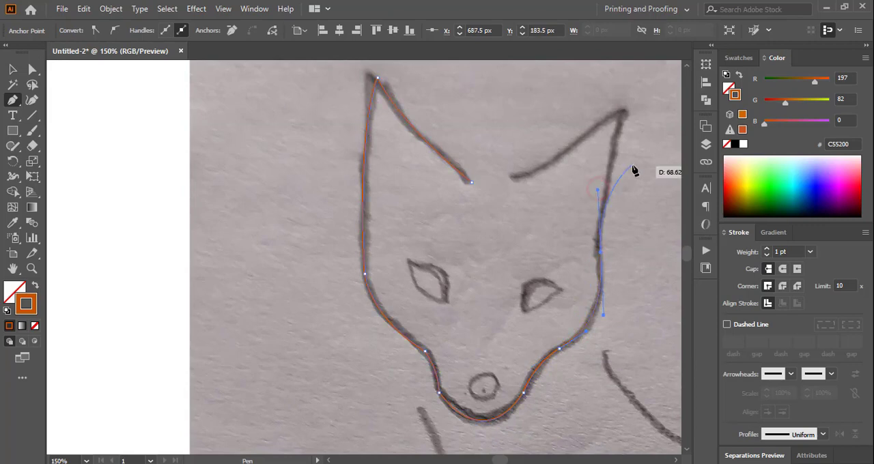
{"action": "scroll", "coordinate": [634, 171], "scroll_direction": "up", "scroll_amount": 3}
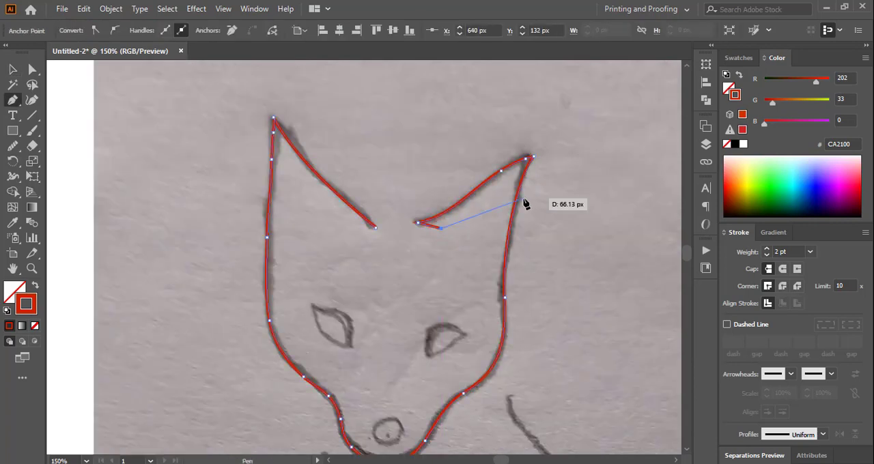
Draw a second contour just inside the outline, from the right ear tip down the right cheek to the snout.
{"action": "left_click", "coordinate": [527, 159]}
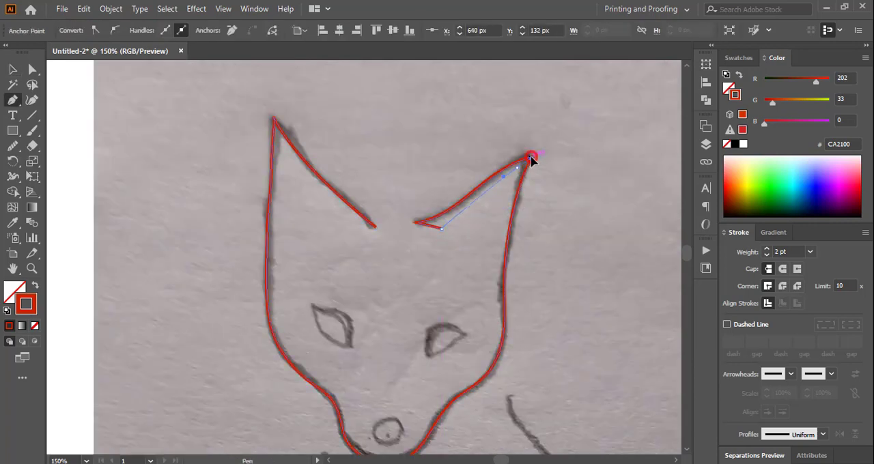
{"action": "scroll", "coordinate": [506, 268], "scroll_direction": "down", "scroll_amount": 3}
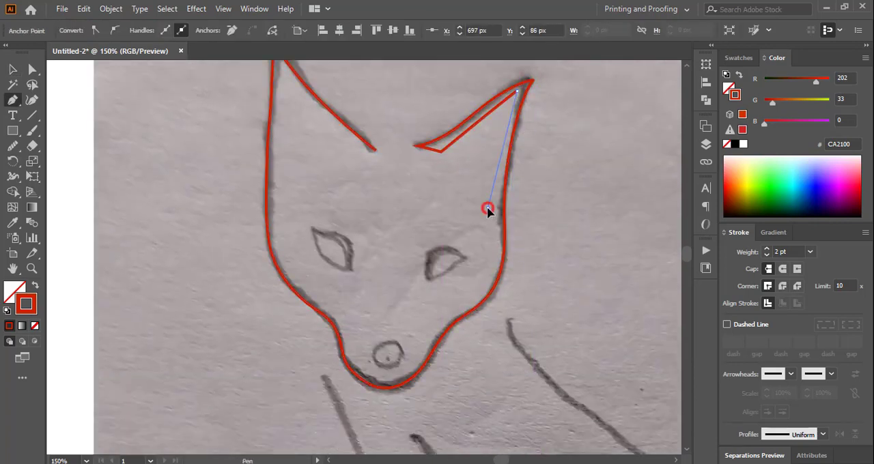
{"action": "left_click", "coordinate": [487, 207]}
{"action": "mouse_move", "coordinate": [469, 251]}
{"action": "left_mouse_down"}
{"action": "mouse_move", "coordinate": [423, 302]}
{"action": "mouse_move", "coordinate": [387, 312]}
{"action": "left_mouse_up"}
{"action": "scroll", "coordinate": [516, 265], "scroll_direction": "down", "scroll_amount": 2}
{"action": "left_click", "coordinate": [457, 266]}
{"action": "scroll", "coordinate": [471, 346], "scroll_direction": "down", "scroll_amount": 2}
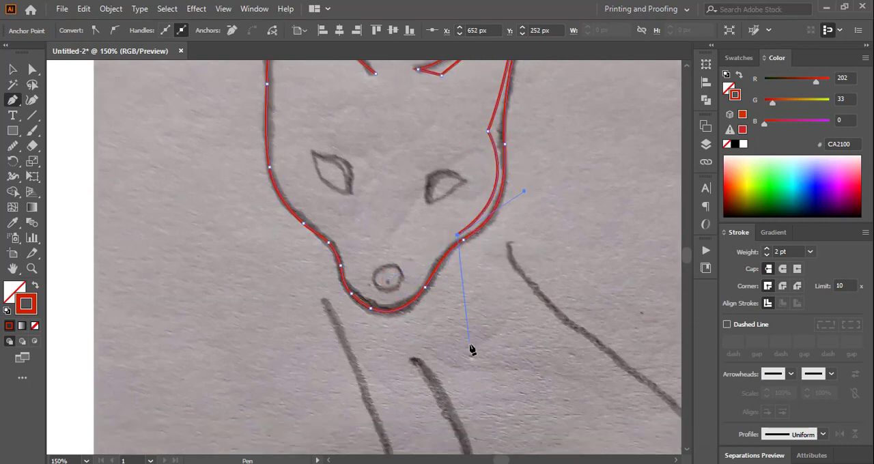
Continue the inner contour around the snout and extend it past the outline at the left cheek.
{"action": "left_click_drag", "start_coordinate": [422, 281], "coordinate": [412, 309]}
{"action": "left_click_drag", "start_coordinate": [350, 296], "coordinate": [352, 271]}
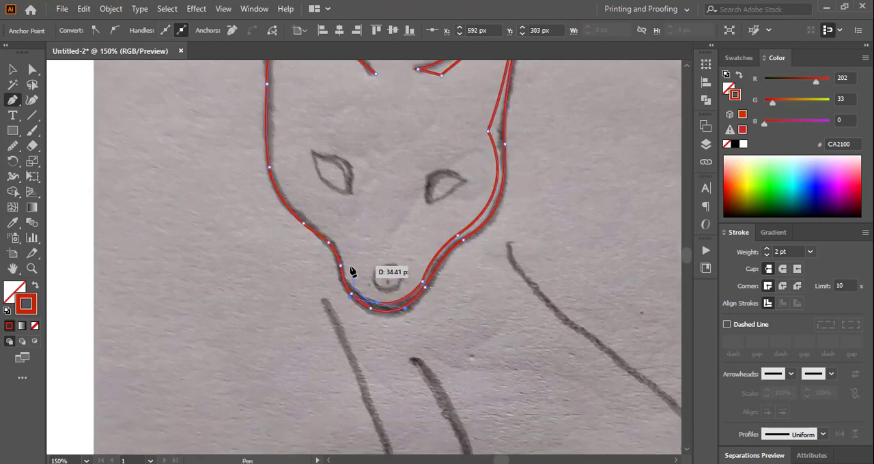
{"action": "left_click_drag", "start_coordinate": [320, 227], "coordinate": [293, 213]}
{"action": "scroll", "coordinate": [293, 213], "scroll_direction": "up", "scroll_amount": 6}
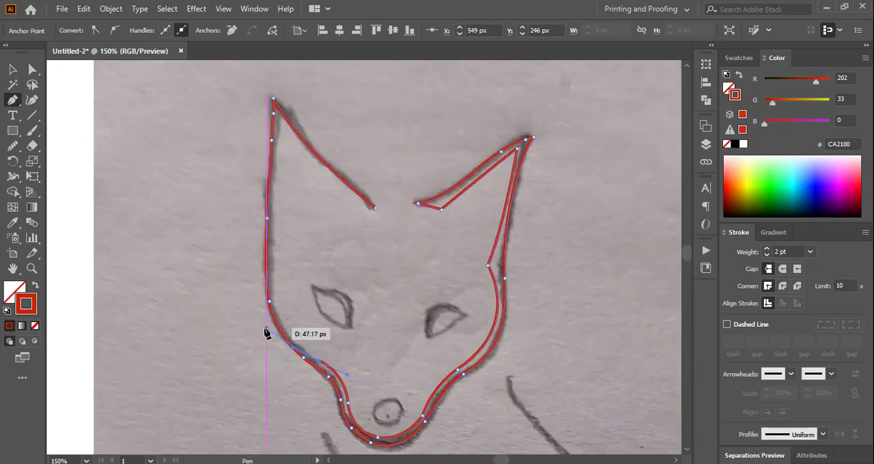
{"action": "left_click_drag", "start_coordinate": [265, 328], "coordinate": [255, 307]}
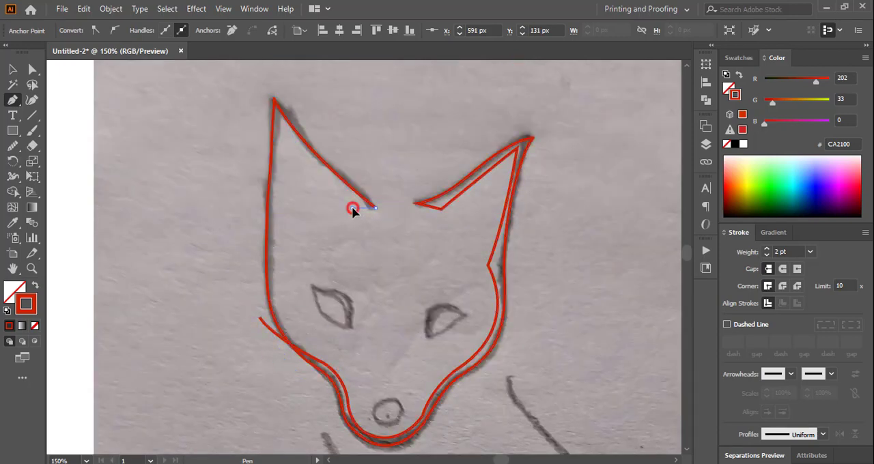
Draw the inner contour of the left ear down the left face until it crosses the cheek line, then deselect the path.
{"action": "left_click_drag", "start_coordinate": [352, 207], "coordinate": [263, 106]}
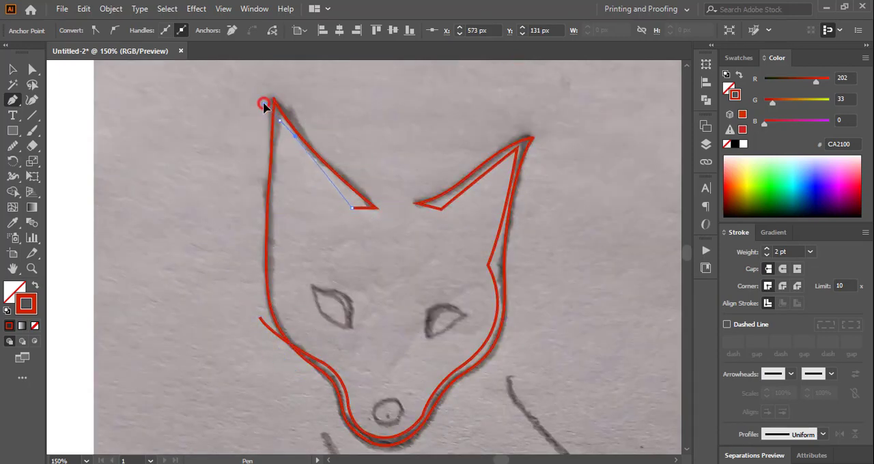
{"action": "left_click", "coordinate": [280, 120]}
{"action": "left_click_drag", "start_coordinate": [300, 250], "coordinate": [278, 271]}
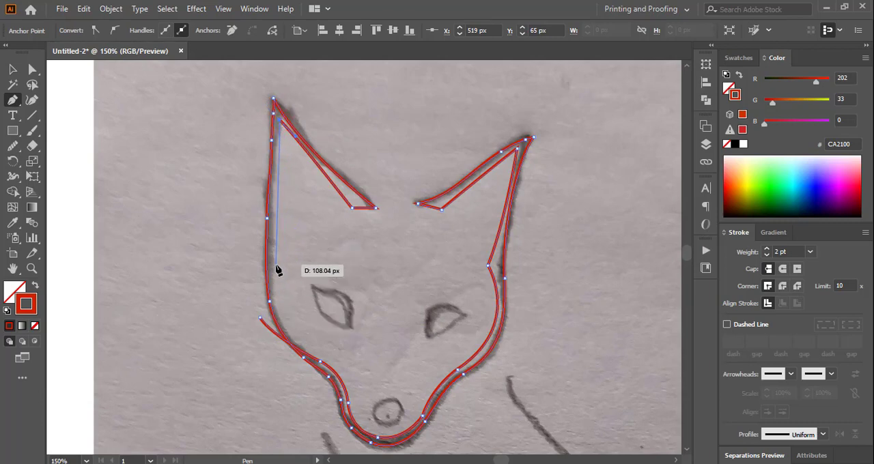
{"action": "mouse_move", "coordinate": [276, 299]}
{"action": "left_mouse_down"}
{"action": "mouse_move", "coordinate": [285, 351]}
{"action": "mouse_move", "coordinate": [314, 402]}
{"action": "left_mouse_up"}
{"action": "left_click", "coordinate": [12, 69]}
{"action": "left_click", "coordinate": [140, 140]}
{"action": "scroll", "coordinate": [140, 140], "scroll_direction": "down", "scroll_amount": 1}
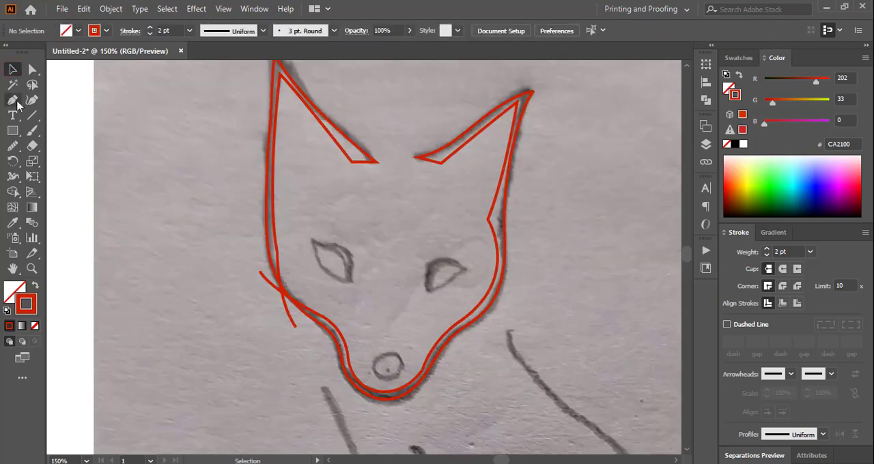
Trace the sketched right and left eyes as separate closed paths with the Pen tool.
{"action": "left_click", "coordinate": [426, 288]}
{"action": "left_click_drag", "start_coordinate": [464, 268], "coordinate": [511, 292]}
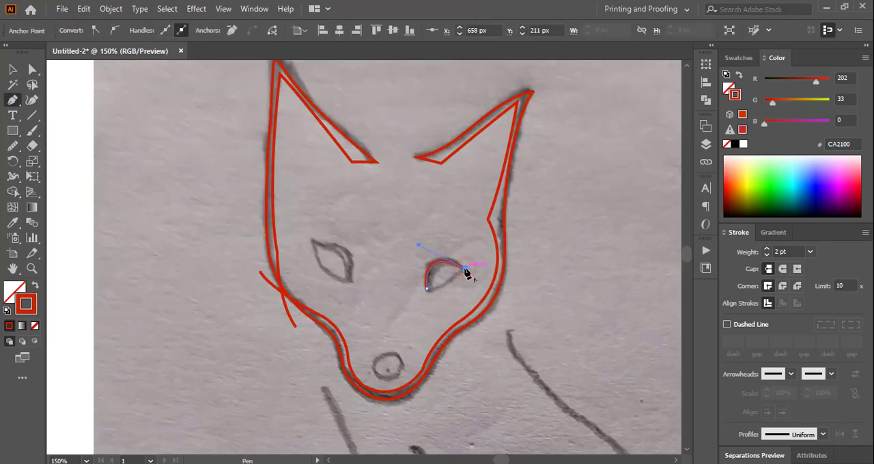
{"action": "left_click_drag", "start_coordinate": [427, 289], "coordinate": [402, 302]}
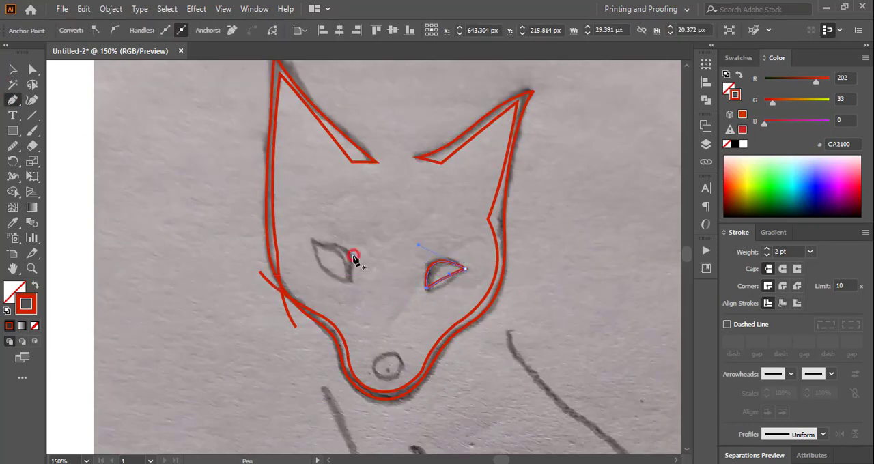
{"action": "left_click_drag", "start_coordinate": [353, 255], "coordinate": [314, 248]}
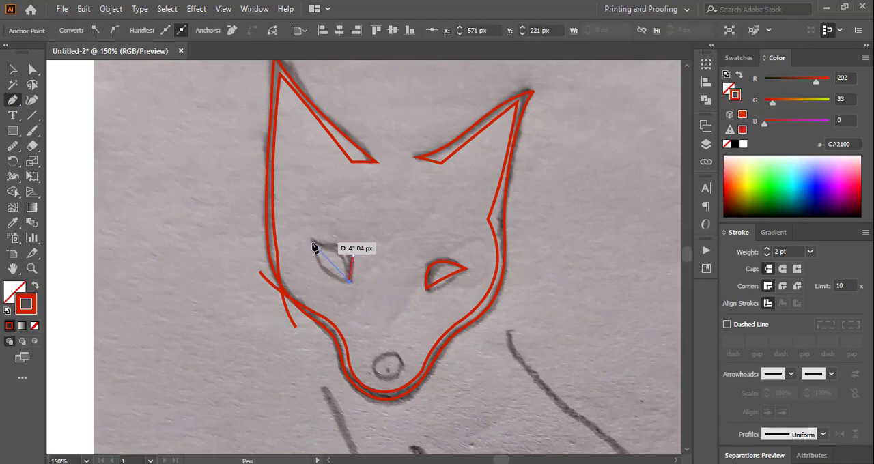
{"action": "key", "text": "ctrl+z"}
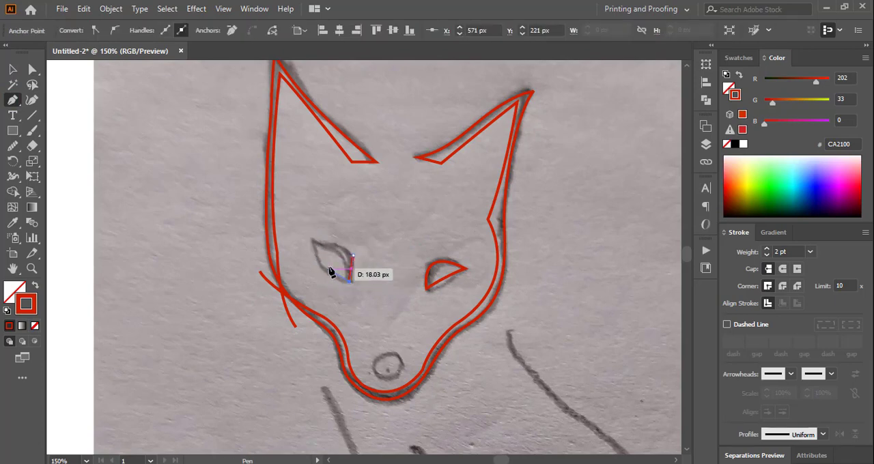
{"action": "left_click_drag", "start_coordinate": [312, 264], "coordinate": [350, 256]}
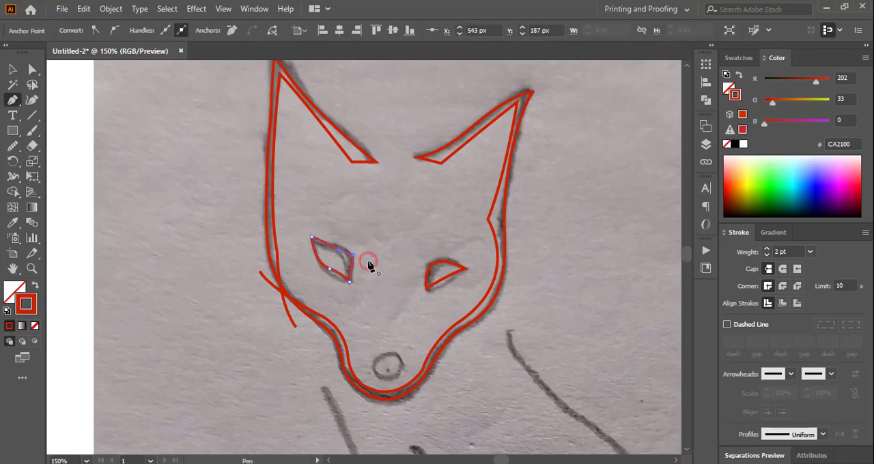
{"action": "left_click_drag", "start_coordinate": [355, 259], "coordinate": [355, 259]}
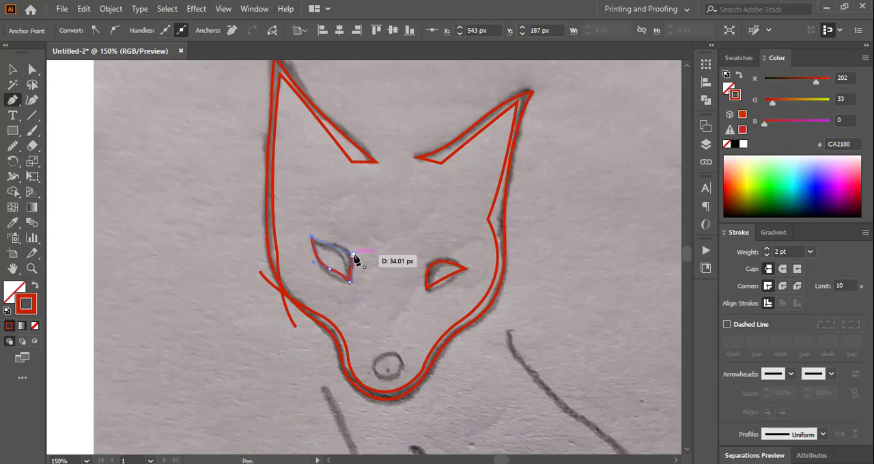
Trace the long curved line below the snout's left side as a thin, closed, tapered shape.
{"action": "scroll", "coordinate": [364, 276], "scroll_direction": "down", "scroll_amount": 1, "text": "alt"}
{"action": "scroll", "coordinate": [364, 275], "scroll_direction": "down", "scroll_amount": 7}
{"action": "left_click", "coordinate": [338, 164]}
{"action": "scroll", "coordinate": [366, 386], "scroll_direction": "down", "scroll_amount": 3}
{"action": "left_click_drag", "start_coordinate": [367, 301], "coordinate": [319, 418]}
{"action": "left_click", "coordinate": [368, 302]}
Trace the second long curved chest line as a thin, closed, tapered shape.
{"action": "scroll", "coordinate": [367, 301], "scroll_direction": "down", "scroll_amount": 1}
{"action": "left_click_drag", "start_coordinate": [393, 215], "coordinate": [394, 182]}
{"action": "scroll", "coordinate": [336, 71], "scroll_direction": "up", "scroll_amount": 10}
{"action": "left_click_drag", "start_coordinate": [335, 223], "coordinate": [283, 169]}
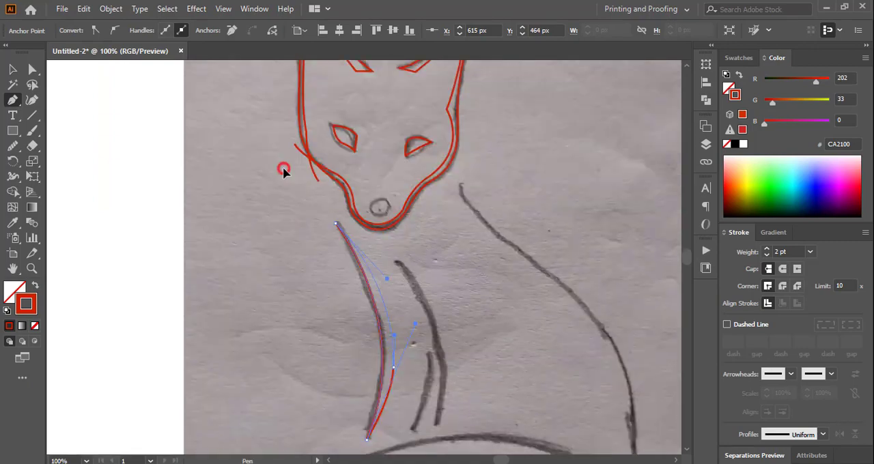
{"action": "scroll", "coordinate": [498, 316], "scroll_direction": "down", "scroll_amount": 3}
{"action": "left_click", "coordinate": [398, 202]}
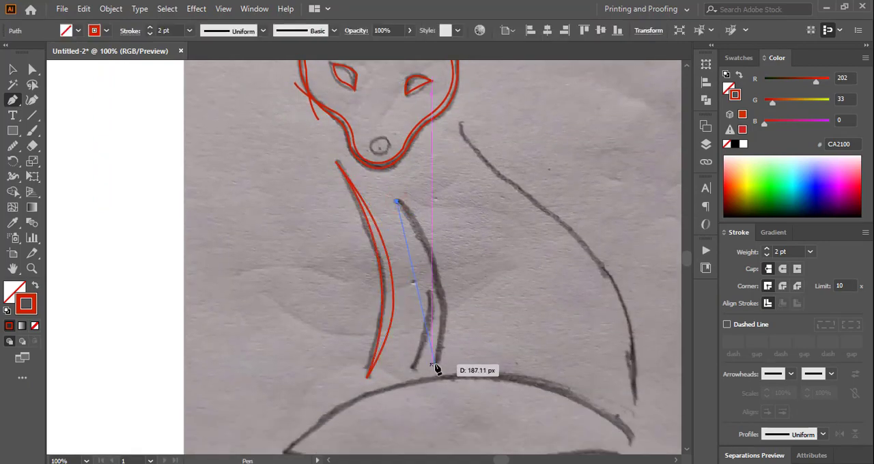
{"action": "left_click_drag", "start_coordinate": [418, 456], "coordinate": [427, 359]}
{"action": "key", "text": "ctrl+z"}
{"action": "left_click_drag", "start_coordinate": [434, 243], "coordinate": [408, 329]}
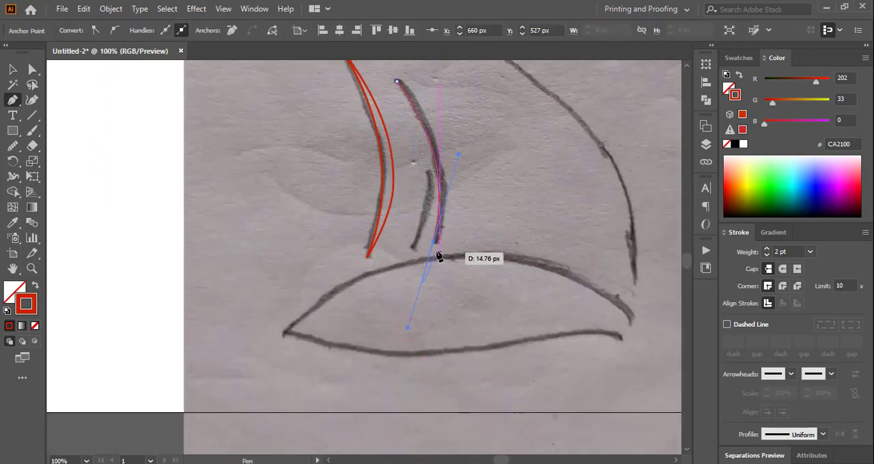
{"action": "left_click", "coordinate": [433, 243]}
{"action": "scroll", "coordinate": [503, 186], "scroll_direction": "up", "scroll_amount": 3}
{"action": "left_click_drag", "start_coordinate": [505, 190], "coordinate": [483, 292]}
{"action": "scroll", "coordinate": [311, 113], "scroll_direction": "up", "scroll_amount": 5}
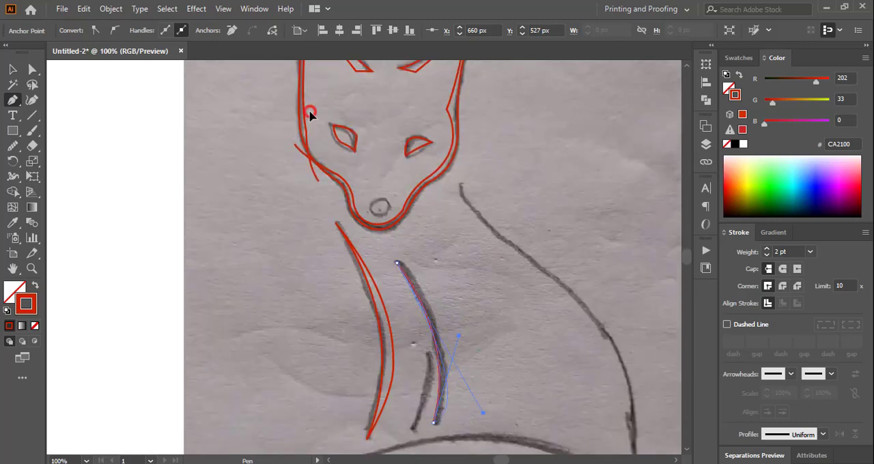
{"action": "left_click", "coordinate": [305, 157], "text": "ctrl"}
Trace the short leg line between the two long curves as a narrow closed shape.
{"action": "scroll", "coordinate": [382, 300], "scroll_direction": "up", "scroll_amount": 1}
{"action": "left_click_drag", "start_coordinate": [687, 258], "coordinate": [687, 263]}
{"action": "left_click", "coordinate": [428, 164]}
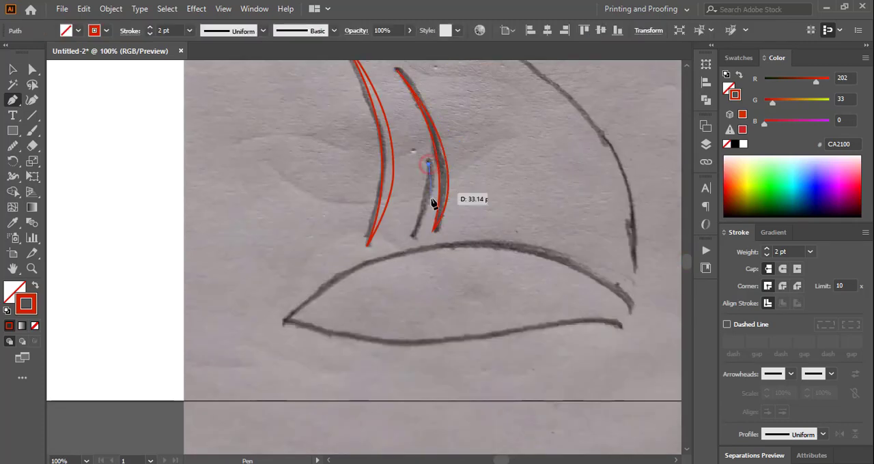
{"action": "left_click_drag", "start_coordinate": [408, 236], "coordinate": [386, 257]}
{"action": "left_click", "coordinate": [408, 237]}
{"action": "left_click", "coordinate": [420, 106]}
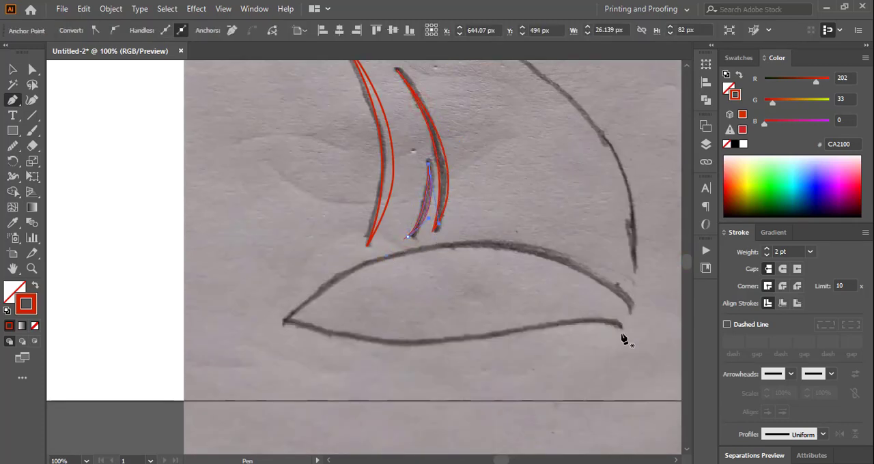
Trace the inner contour of the leaf-shaped tail along its upper arch and back along its wavy lower edge.
{"action": "left_click", "coordinate": [630, 311]}
{"action": "mouse_move", "coordinate": [289, 320]}
{"action": "left_mouse_down"}
{"action": "mouse_move", "coordinate": [99, 456]}
{"action": "mouse_move", "coordinate": [89, 372]}
{"action": "mouse_move", "coordinate": [117, 362]}
{"action": "left_mouse_up"}
{"action": "left_click", "coordinate": [293, 211]}
{"action": "left_click_drag", "start_coordinate": [480, 226], "coordinate": [539, 206]}
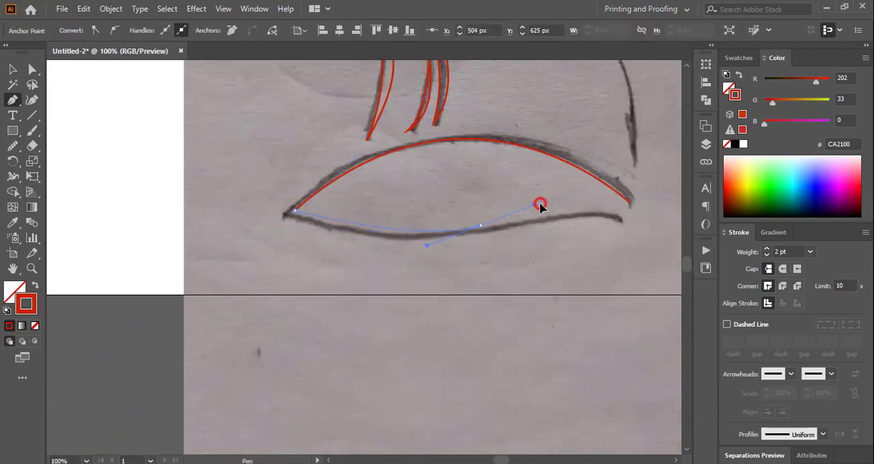
{"action": "left_click_drag", "start_coordinate": [629, 203], "coordinate": [634, 235]}
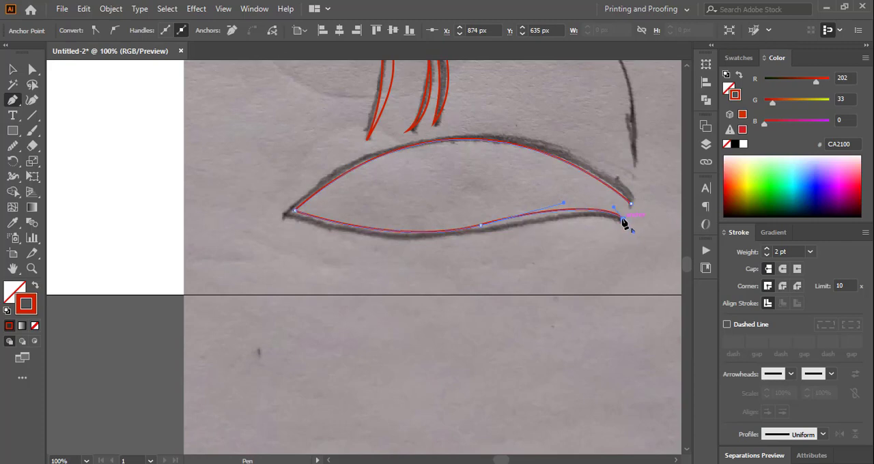
Trace the tail's outer contour back along its lower edge and over its upper arch, closing it into a varying-width band.
{"action": "left_click_drag", "start_coordinate": [443, 240], "coordinate": [414, 263]}
{"action": "left_click_drag", "start_coordinate": [301, 290], "coordinate": [296, 288]}
{"action": "left_click", "coordinate": [443, 242]}
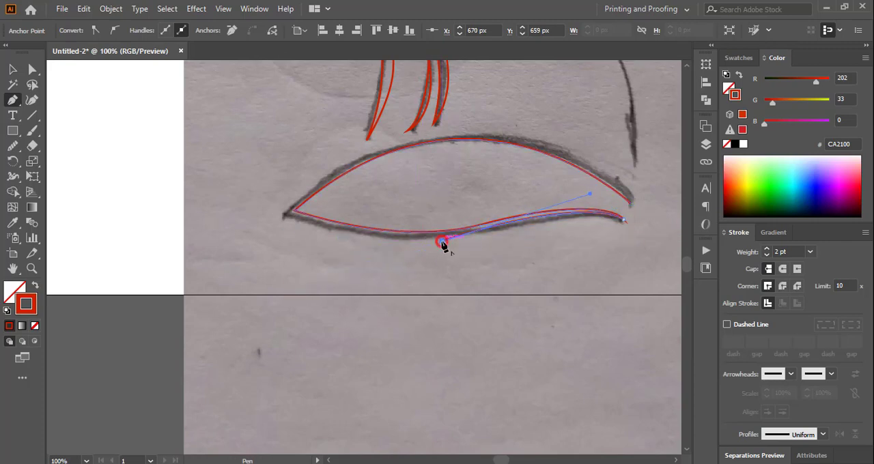
{"action": "left_click_drag", "start_coordinate": [286, 215], "coordinate": [181, 178]}
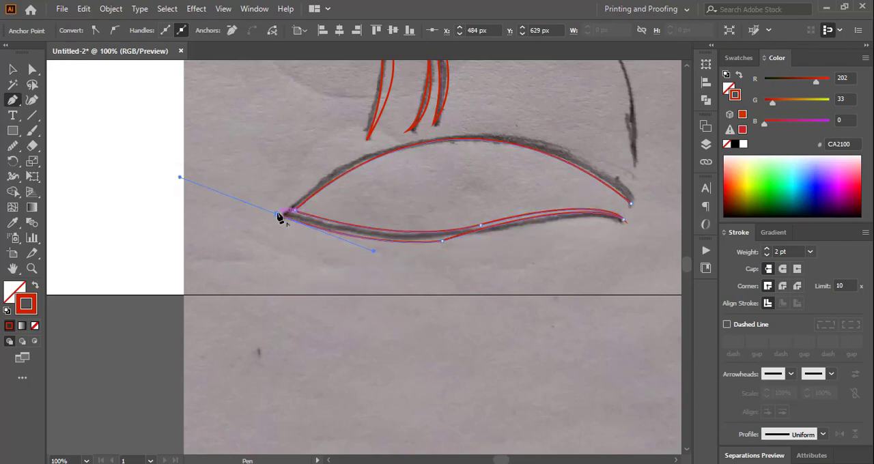
{"action": "left_click", "coordinate": [278, 215]}
{"action": "left_click_drag", "start_coordinate": [578, 161], "coordinate": [613, 243]}
{"action": "left_click", "coordinate": [429, 160]}
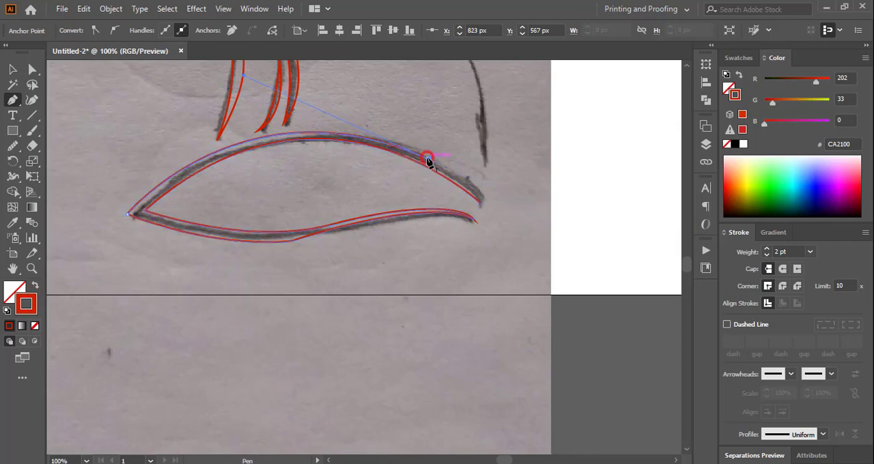
{"action": "left_click_drag", "start_coordinate": [481, 205], "coordinate": [495, 232]}
{"action": "left_click", "coordinate": [495, 234], "text": "ctrl"}
Trace the fox's back as a single open curve from behind the head down to the tail.
{"action": "scroll", "coordinate": [496, 233], "scroll_direction": "up", "scroll_amount": 5}
{"action": "left_click", "coordinate": [309, 100]}
{"action": "left_click_drag", "start_coordinate": [415, 203], "coordinate": [511, 257]}
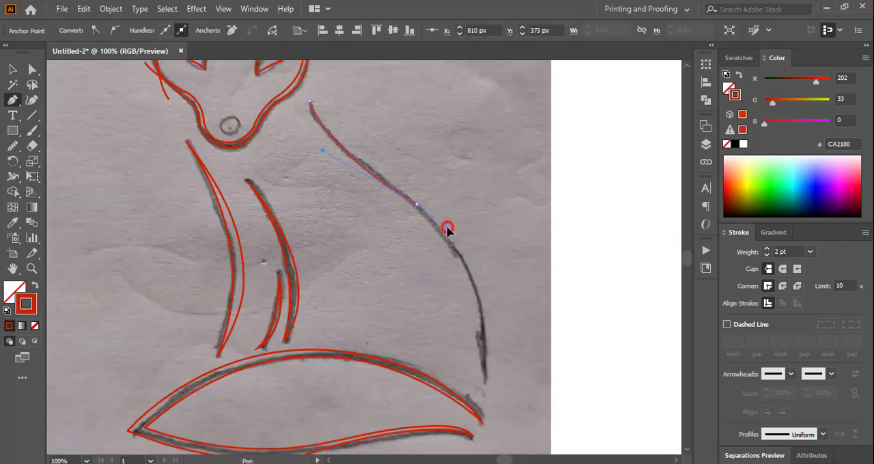
{"action": "left_click_drag", "start_coordinate": [484, 385], "coordinate": [469, 397]}
{"action": "left_click", "coordinate": [469, 396], "text": "ctrl"}
{"action": "scroll", "coordinate": [468, 396], "scroll_direction": "up", "scroll_amount": 3}
Give the back curve a 10 pt stroke with an elliptical tapered width profile and expand its appearance into a filled shape.
{"action": "key", "text": "v"}
{"action": "left_click", "coordinate": [452, 234]}
{"action": "left_click", "coordinate": [9, 146]}
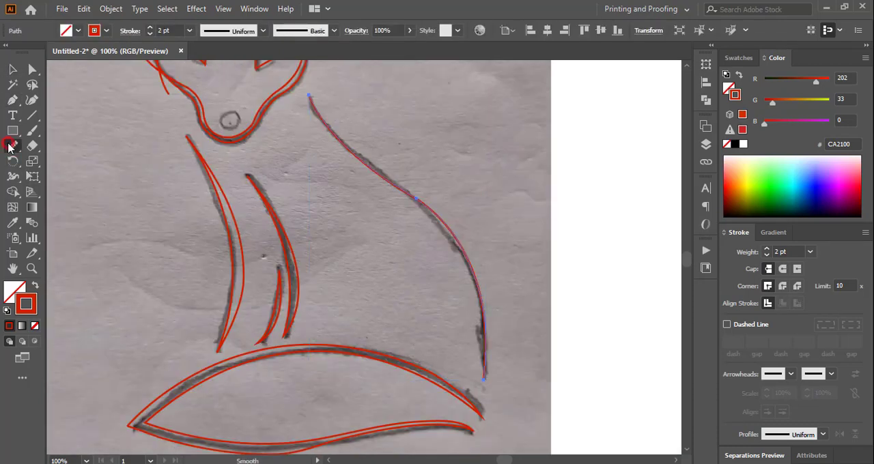
{"action": "left_click", "coordinate": [12, 69]}
{"action": "left_click", "coordinate": [526, 189]}
{"action": "left_click", "coordinate": [418, 199]}
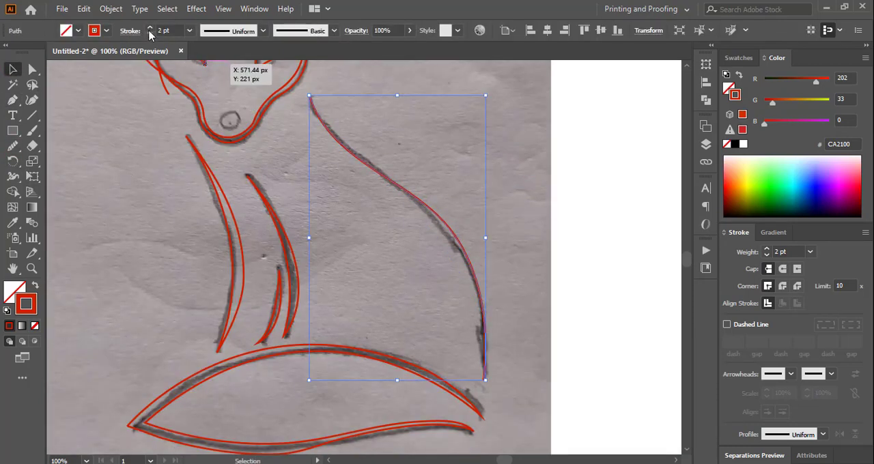
{"action": "left_click", "coordinate": [149, 28]}
{"action": "left_click", "coordinate": [226, 66]}
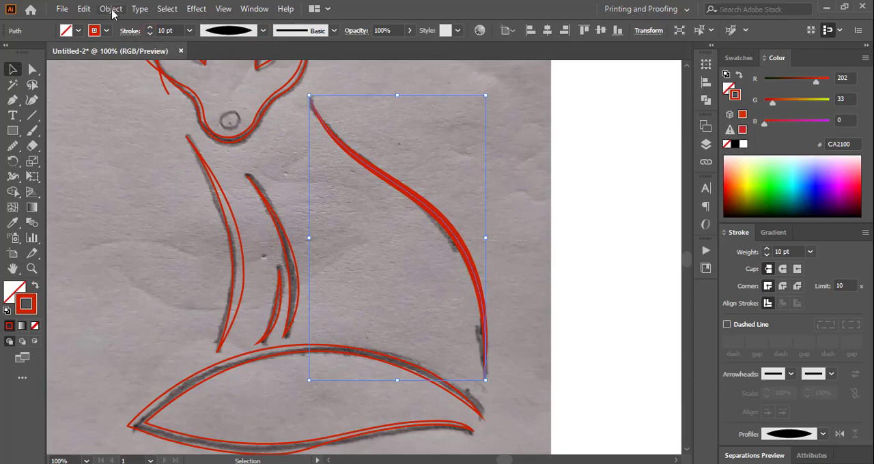
{"action": "left_click", "coordinate": [112, 10]}
{"action": "left_click", "coordinate": [140, 151]}
Copy the back shape's red fill without stroke to both long chest lines and the short leg line.
{"action": "left_click", "coordinate": [527, 253]}
{"action": "left_click", "coordinate": [298, 275]}
{"action": "left_click", "coordinate": [436, 213]}
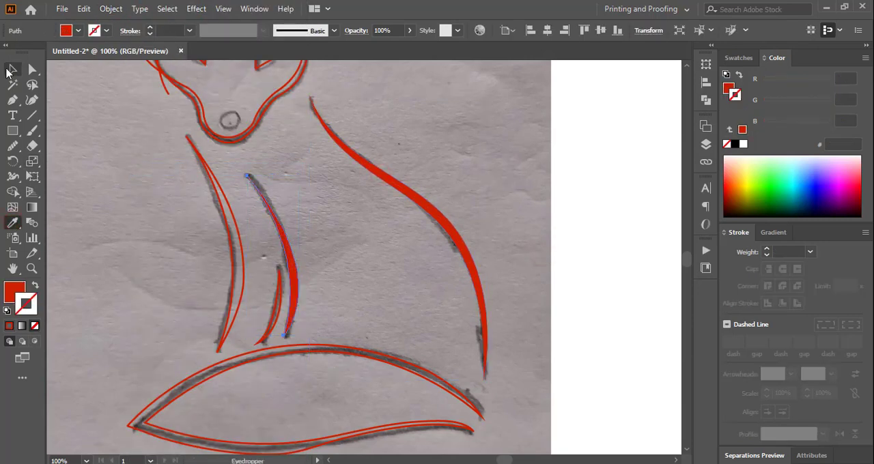
{"action": "left_click", "coordinate": [12, 70]}
{"action": "left_click", "coordinate": [242, 256]}
{"action": "left_click", "coordinate": [13, 223]}
{"action": "left_click", "coordinate": [294, 269]}
{"action": "left_click", "coordinate": [13, 70]}
{"action": "left_click", "coordinate": [280, 294]}
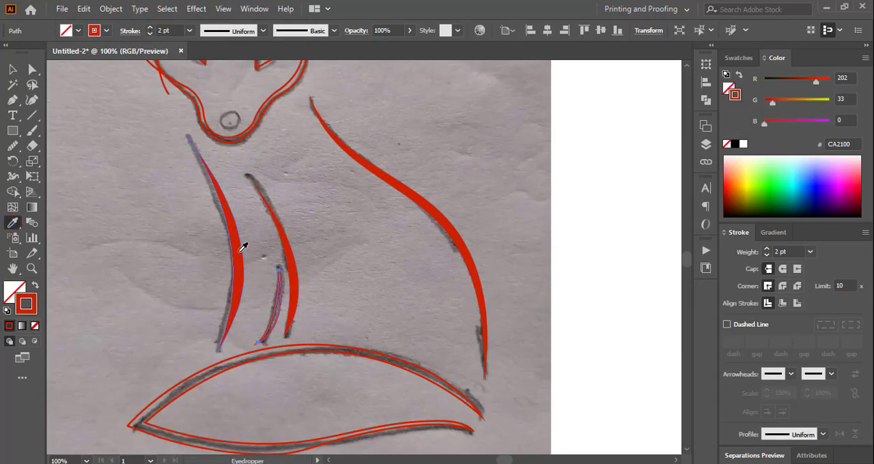
{"action": "left_click", "coordinate": [241, 252]}
{"action": "left_click", "coordinate": [12, 70]}
Draw a filled red ellipse about 32 by 23 px over the sketched nose.
{"action": "left_click", "coordinate": [380, 211]}
{"action": "right_click", "coordinate": [14, 131]}
{"action": "left_click", "coordinate": [60, 160]}
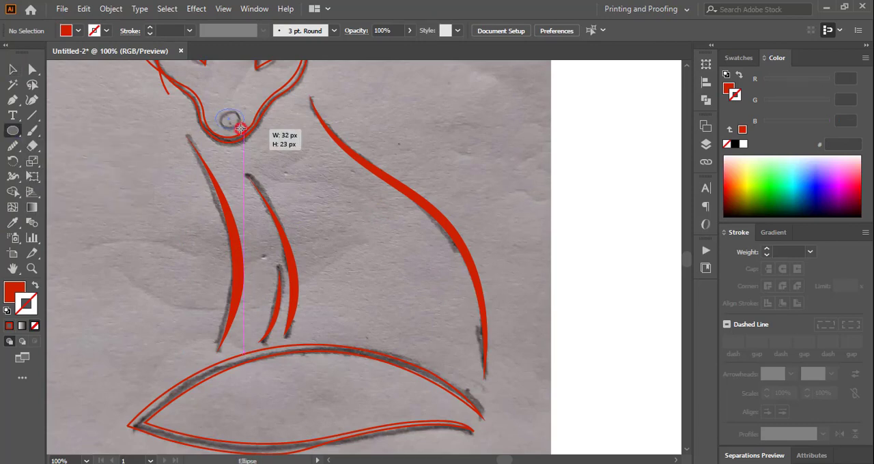
{"action": "left_click_drag", "start_coordinate": [240, 128], "coordinate": [240, 130]}
{"action": "left_click", "coordinate": [12, 70]}
{"action": "left_click", "coordinate": [329, 157]}
Fill the head outline's bands with orange using the Shape Builder and delete the stray line ends beside the left cheek.
{"action": "scroll", "coordinate": [328, 158], "scroll_direction": "up", "scroll_amount": 5}
{"action": "left_click", "coordinate": [299, 183]}
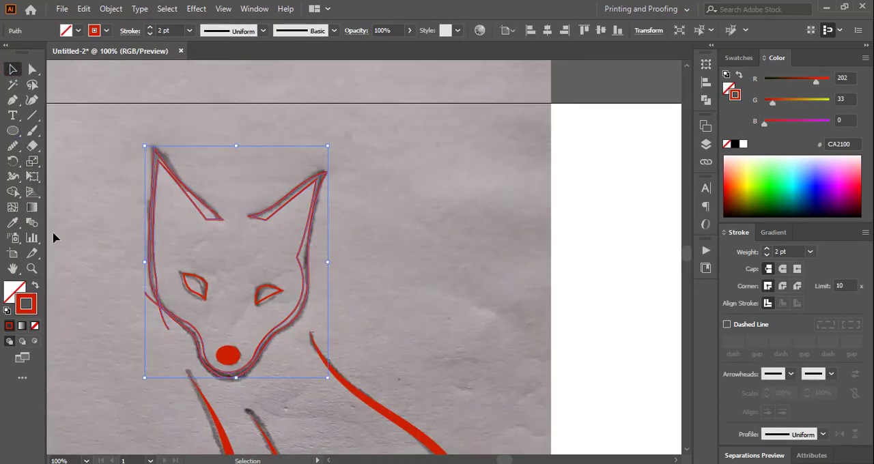
{"action": "left_click", "coordinate": [12, 192]}
{"action": "left_click", "coordinate": [210, 218]}
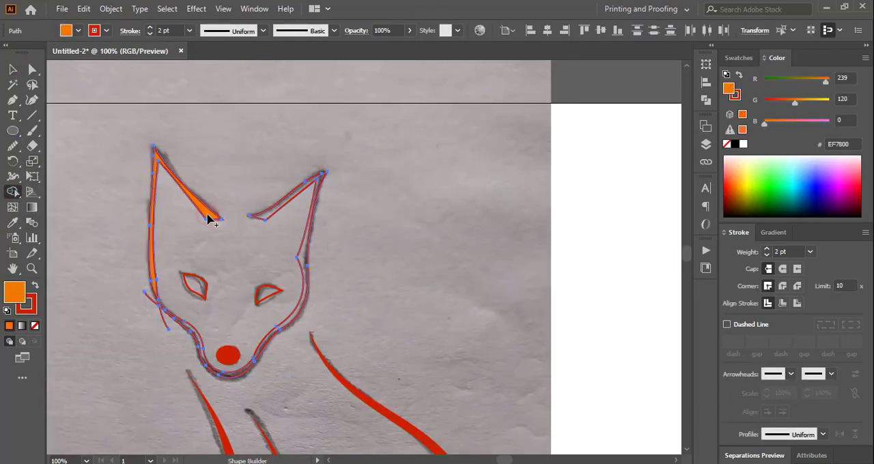
{"action": "left_click", "coordinate": [269, 218]}
{"action": "key", "text": "v"}
{"action": "left_click", "coordinate": [164, 327]}
{"action": "key", "text": "Delete"}
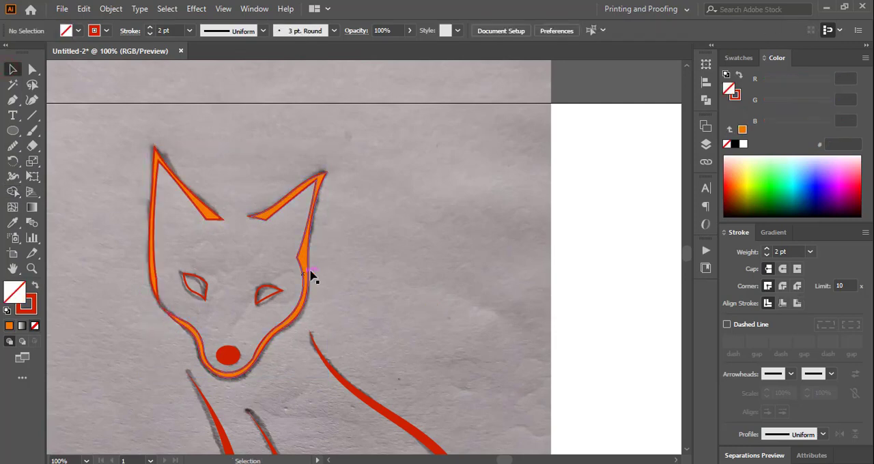
Copy the nose's red fill without stroke to the right face outline and the left ear outline.
{"action": "left_click", "coordinate": [308, 271]}
{"action": "left_click", "coordinate": [12, 224]}
{"action": "left_click", "coordinate": [228, 354]}
{"action": "left_click", "coordinate": [12, 70]}
{"action": "left_click", "coordinate": [103, 147]}
{"action": "left_click", "coordinate": [196, 202]}
{"action": "key", "text": "i"}
{"action": "left_click", "coordinate": [262, 217]}
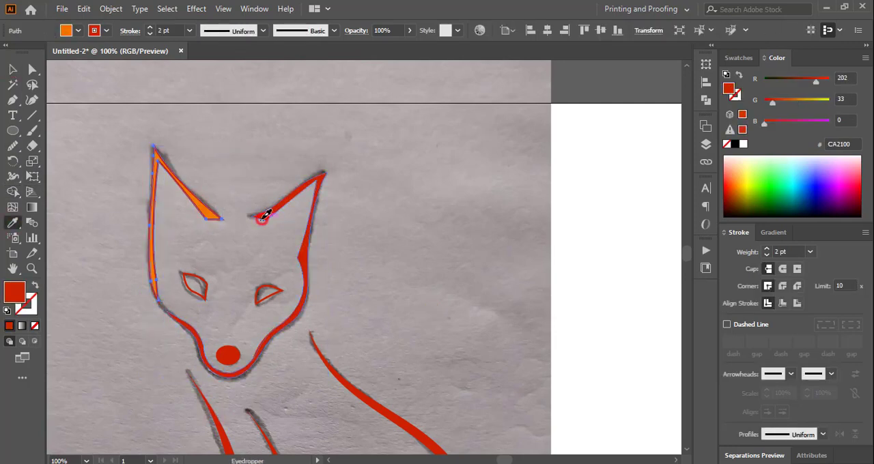
{"action": "key", "text": "v"}
Copy the head outline's solid red fill to both eyes.
{"action": "left_click", "coordinate": [294, 166]}
{"action": "left_click", "coordinate": [207, 291]}
{"action": "left_click", "coordinate": [278, 290], "text": "shift"}
{"action": "left_click", "coordinate": [12, 223]}
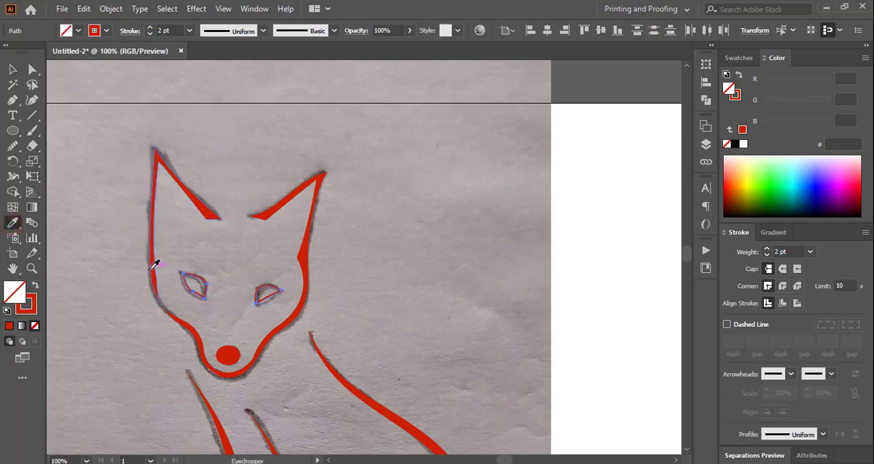
{"action": "left_click", "coordinate": [154, 261]}
{"action": "left_click", "coordinate": [12, 69]}
{"action": "left_click", "coordinate": [378, 231]}
Copy the chest line's solid red fill to the tail outline.
{"action": "left_click_drag", "start_coordinate": [687, 251], "coordinate": [687, 260]}
{"action": "left_click", "coordinate": [464, 322]}
{"action": "left_click", "coordinate": [12, 223]}
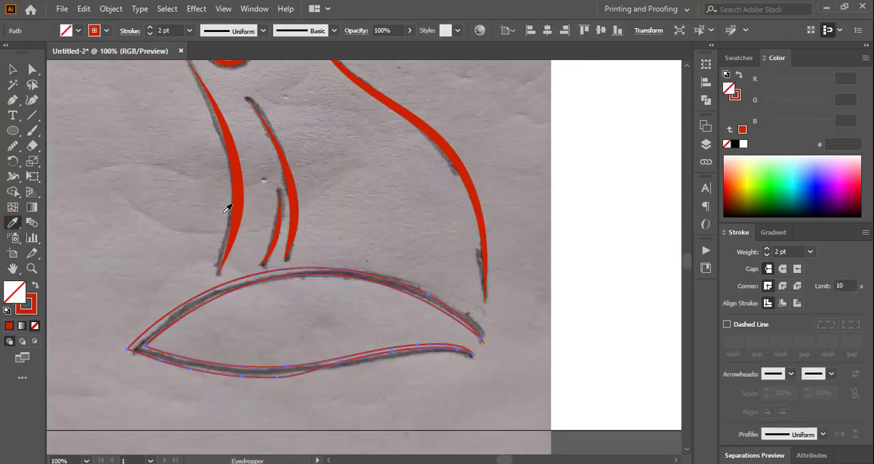
{"action": "left_click", "coordinate": [236, 220]}
{"action": "left_click", "coordinate": [13, 70]}
{"action": "left_click", "coordinate": [123, 103]}
Unlock the sketch image and move it off the artboard to the right.
{"action": "key", "text": "ctrl+minus"}
{"action": "key", "text": "ctrl+minus"}
{"action": "key", "text": "ctrl+minus"}
{"action": "left_click", "coordinate": [111, 10]}
{"action": "left_click", "coordinate": [146, 103]}
{"action": "left_click_drag", "start_coordinate": [264, 182], "coordinate": [539, 182]}
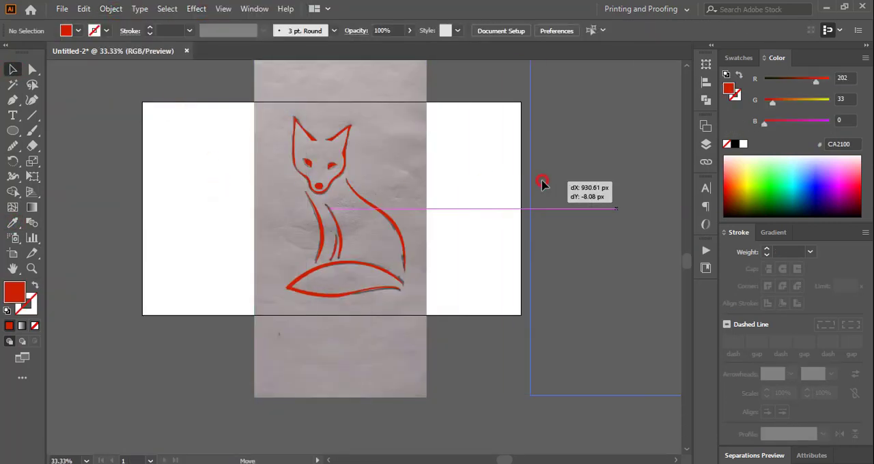
{"action": "left_click", "coordinate": [460, 162]}
Recolour all the fox shapes dark brown with R 69, G 23, B 18.
{"action": "key", "text": "z"}
{"action": "left_click_drag", "start_coordinate": [218, 102], "coordinate": [447, 317]}
{"action": "left_click", "coordinate": [12, 69]}
{"action": "left_click_drag", "start_coordinate": [234, 78], "coordinate": [520, 344]}
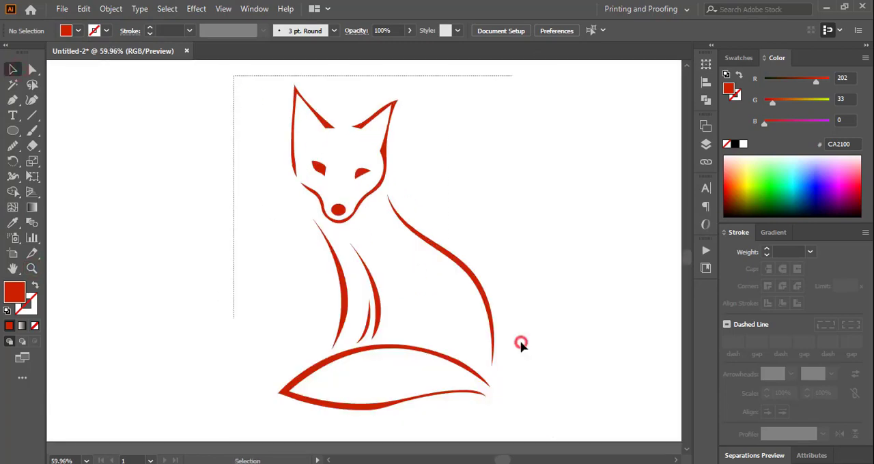
{"action": "left_click_drag", "start_coordinate": [815, 81], "coordinate": [778, 82]}
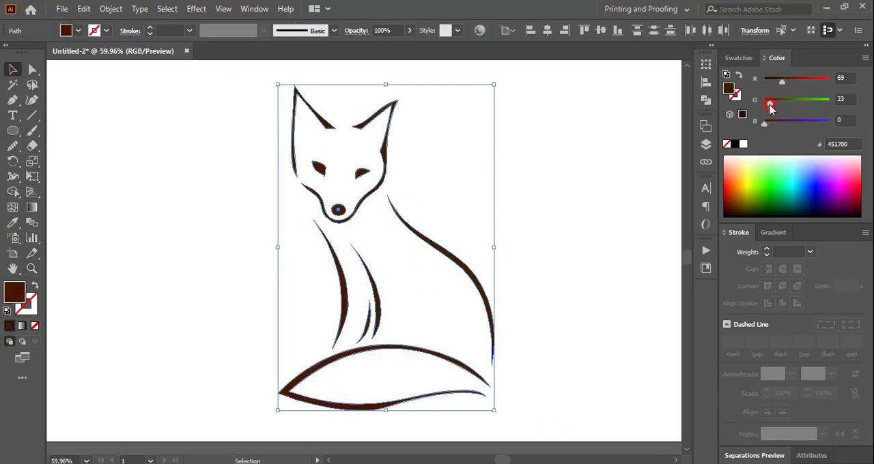
{"action": "left_click", "coordinate": [580, 171]}
Trace the inner edge of the right face patch from the chin up past the right eye to the right ear's tip.
{"action": "key", "text": "z"}
{"action": "left_click_drag", "start_coordinate": [263, 75], "coordinate": [429, 250]}
{"action": "key", "text": "p"}
{"action": "left_click", "coordinate": [362, 385]}
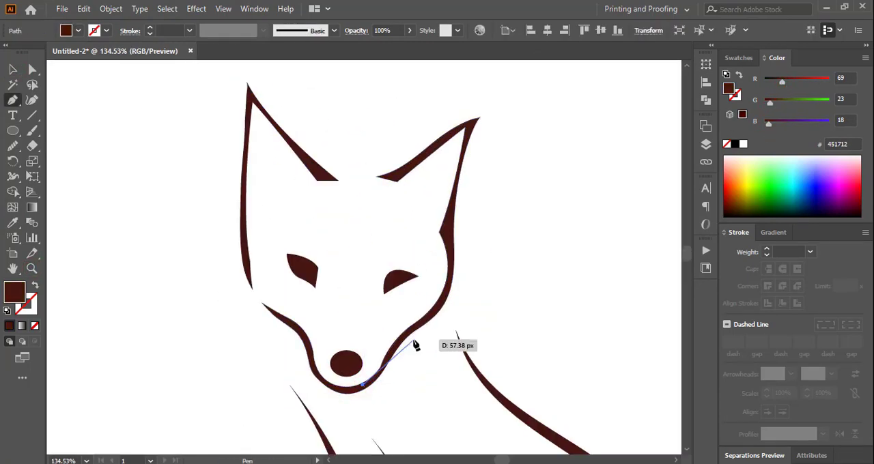
{"action": "left_click", "coordinate": [373, 282]}
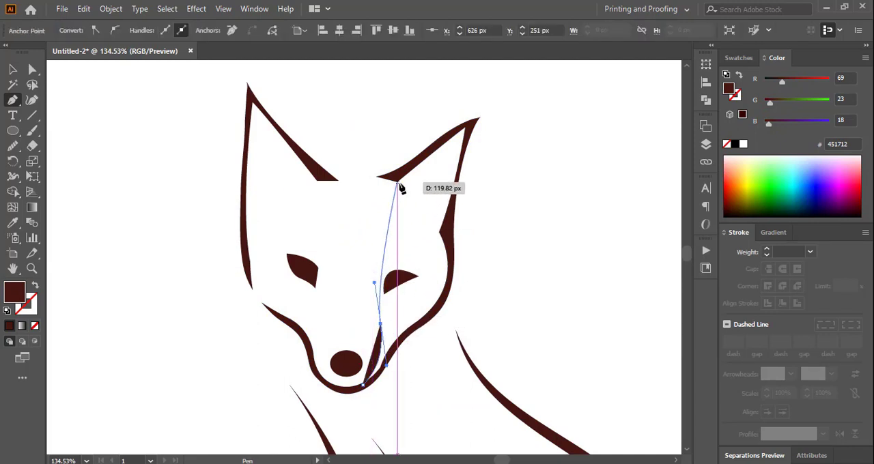
{"action": "left_click_drag", "start_coordinate": [397, 182], "coordinate": [449, 149]}
{"action": "left_click", "coordinate": [397, 182]}
{"action": "left_click", "coordinate": [452, 137]}
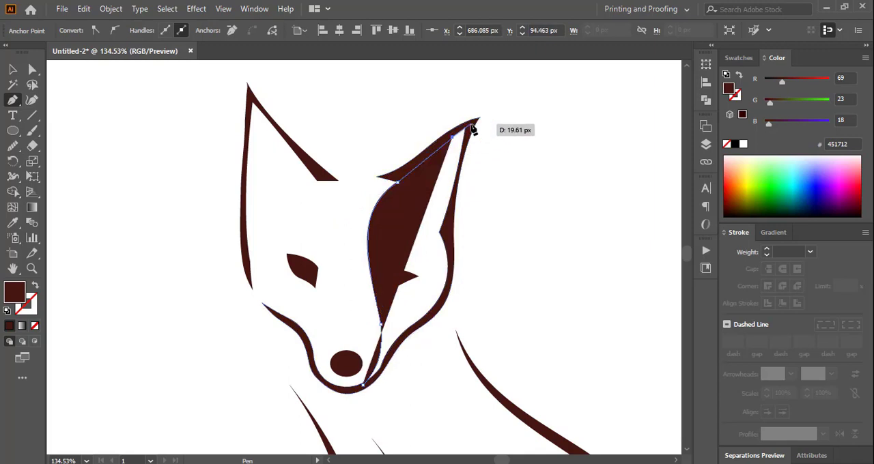
{"action": "key", "text": "ctrl+plus"}
{"action": "left_click", "coordinate": [381, 244]}
{"action": "scroll", "coordinate": [419, 282], "scroll_direction": "down", "scroll_amount": 4}
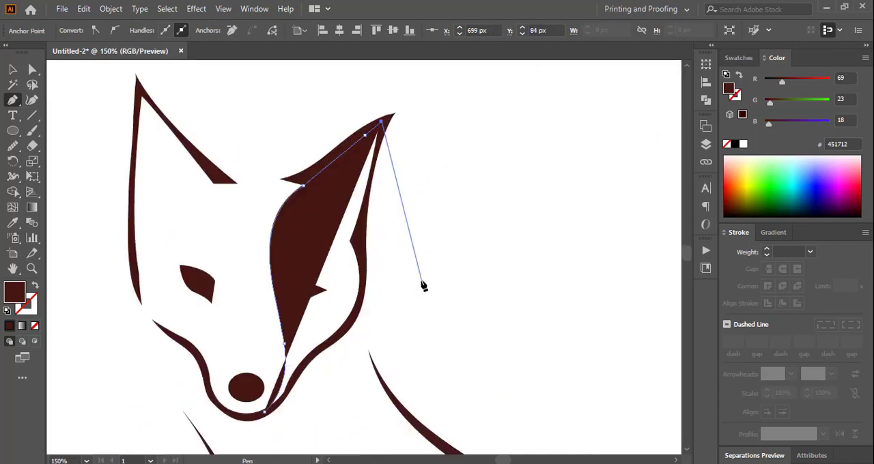
Continue the right face patch down the ear and cheek outline to the chin, closing the path with no fill.
{"action": "left_click", "coordinate": [357, 225]}
{"action": "left_click_drag", "start_coordinate": [338, 325], "coordinate": [302, 372]}
{"action": "left_click", "coordinate": [338, 324]}
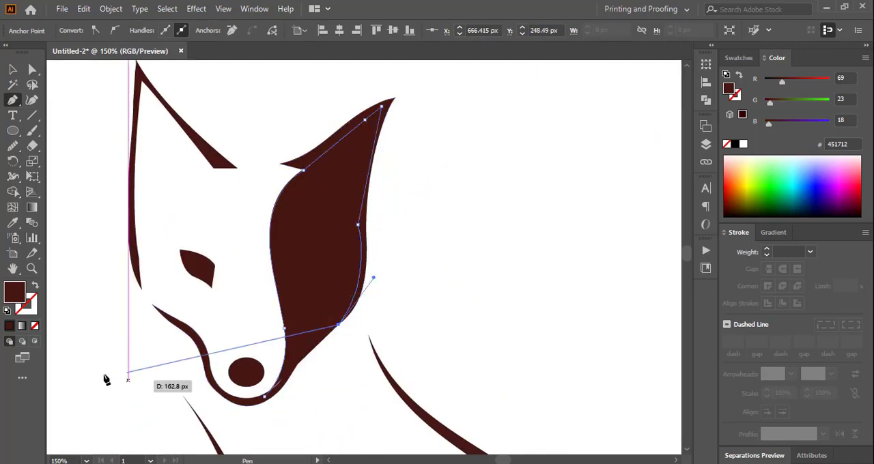
{"action": "left_click", "coordinate": [35, 325]}
{"action": "left_click", "coordinate": [320, 335]}
{"action": "left_click", "coordinate": [298, 358]}
{"action": "left_click", "coordinate": [279, 387]}
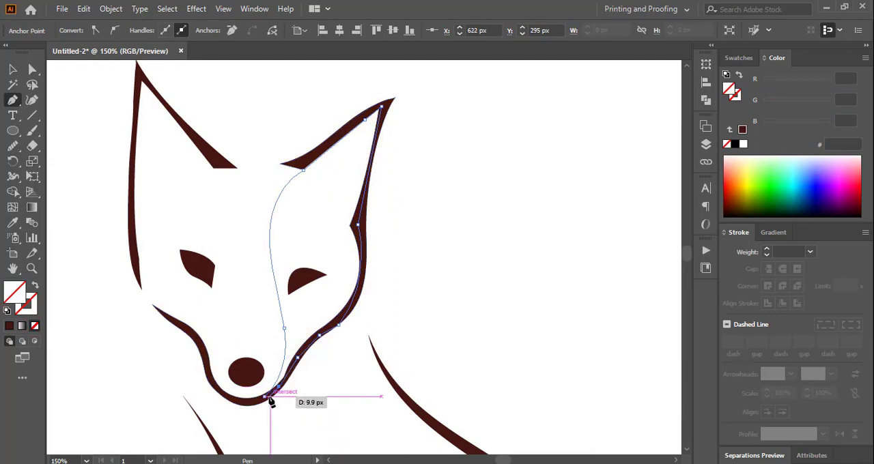
{"action": "left_click", "coordinate": [267, 395]}
Fill the right face patch with the orange swatch and send it to the back.
{"action": "left_click", "coordinate": [737, 57]}
{"action": "left_click", "coordinate": [833, 97]}
{"action": "key", "text": "v"}
{"action": "left_click", "coordinate": [453, 228]}
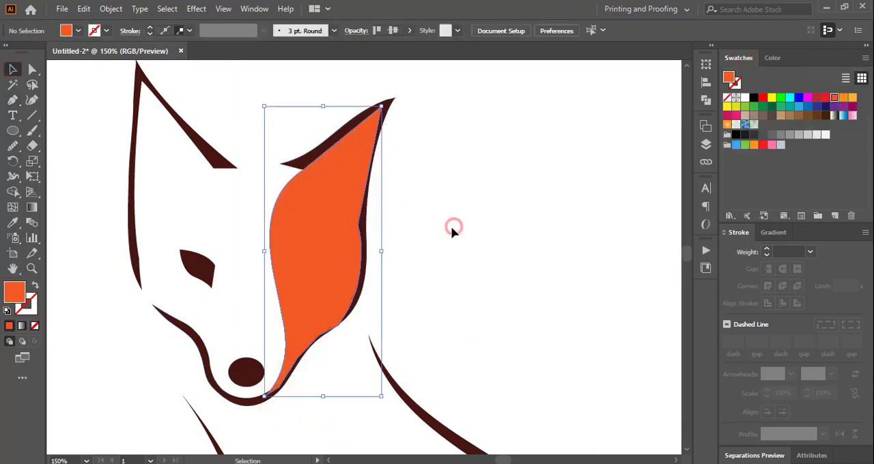
{"action": "right_click", "coordinate": [319, 236]}
{"action": "mouse_move", "coordinate": [393, 400]}
{"action": "left_click", "coordinate": [493, 443]}
{"action": "left_click", "coordinate": [467, 266]}
Trace a closed left face patch from the left ear's tip down beside the eye, around the cheek and back up.
{"action": "left_click", "coordinate": [13, 101]}
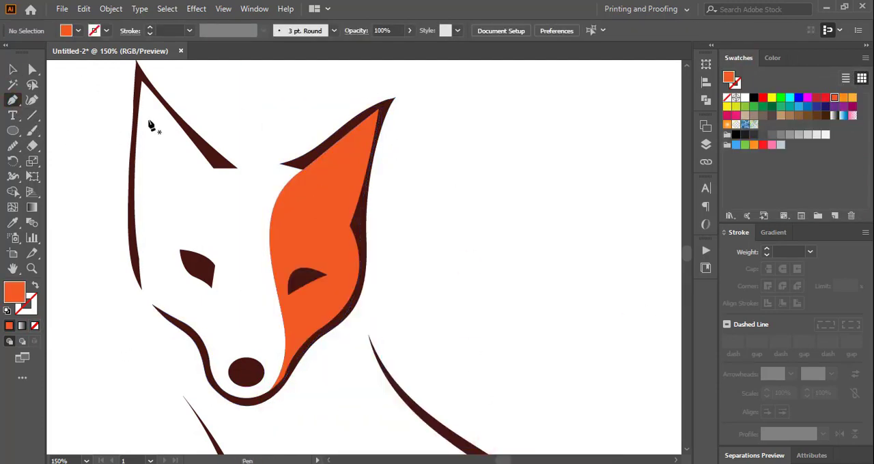
{"action": "left_click", "coordinate": [142, 81]}
{"action": "left_click_drag", "start_coordinate": [227, 242], "coordinate": [225, 336]}
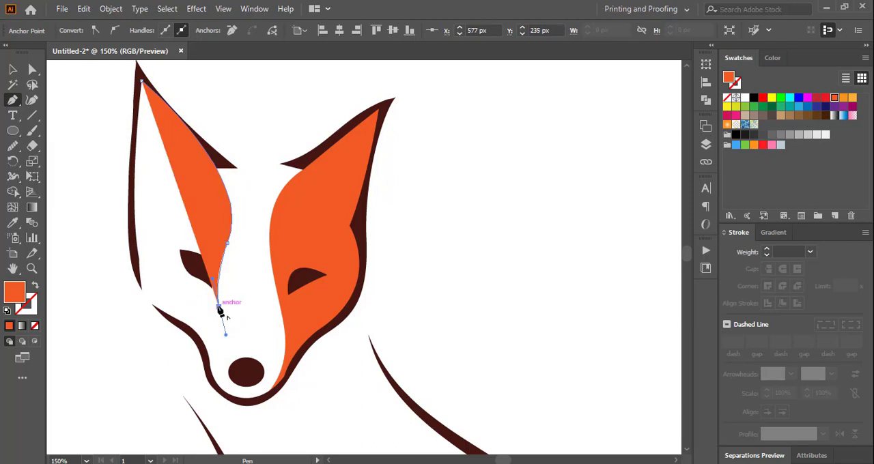
{"action": "left_click", "coordinate": [219, 307]}
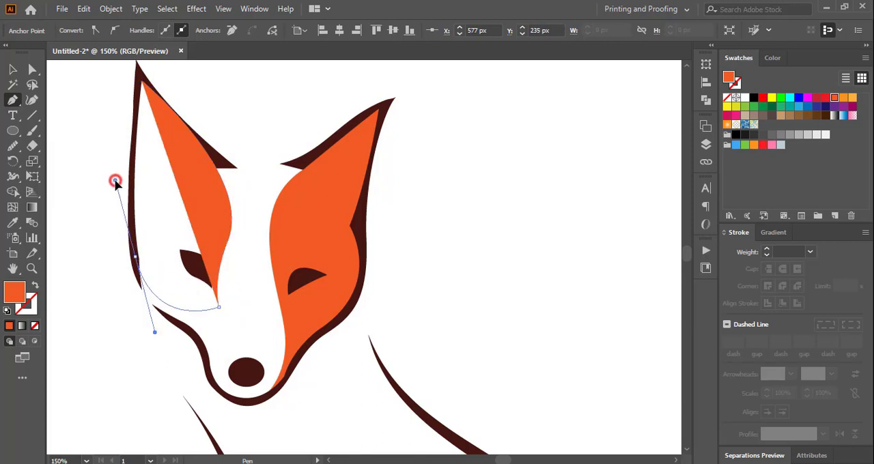
{"action": "left_click_drag", "start_coordinate": [116, 181], "coordinate": [116, 180]}
{"action": "left_click", "coordinate": [135, 257]}
{"action": "left_click", "coordinate": [132, 195]}
{"action": "left_click", "coordinate": [137, 73]}
{"action": "left_click", "coordinate": [142, 81]}
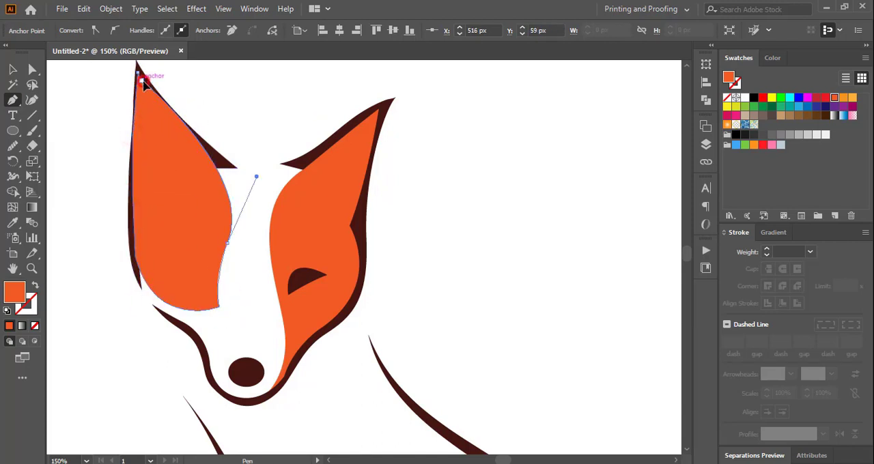
Send the left face patch to the back and fill it with the pink swatch.
{"action": "key", "text": "v"}
{"action": "right_click", "coordinate": [197, 228]}
{"action": "mouse_move", "coordinate": [220, 351]}
{"action": "left_click", "coordinate": [403, 441]}
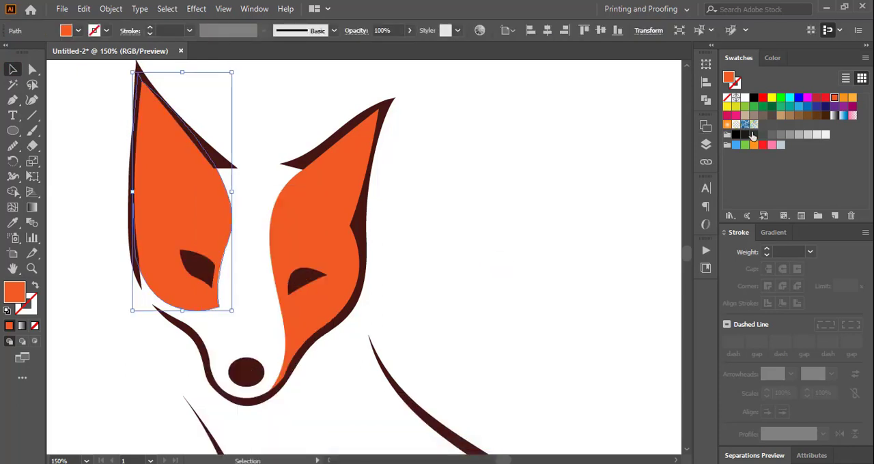
{"action": "left_click", "coordinate": [771, 145]}
{"action": "left_click", "coordinate": [440, 257]}
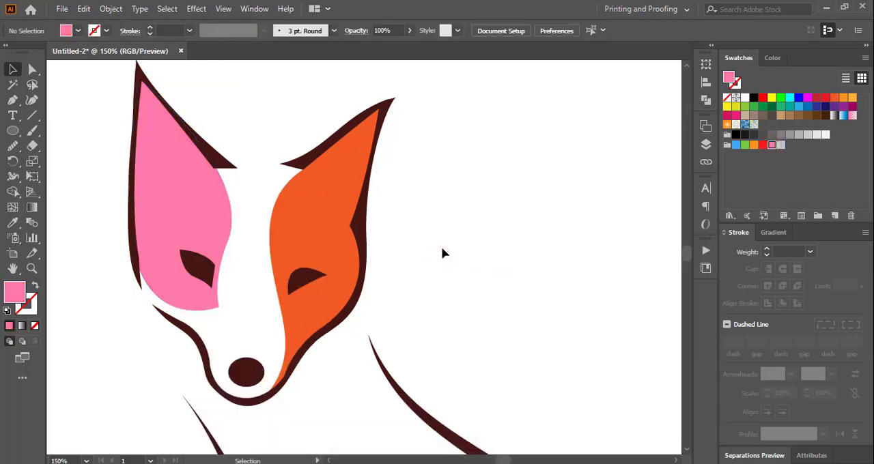
Trace a narrow closed pink patch along the inside of the snout's left outline.
{"action": "scroll", "coordinate": [441, 248], "scroll_direction": "down", "scroll_amount": 3}
{"action": "key", "text": "p"}
{"action": "left_click", "coordinate": [193, 164]}
{"action": "left_click_drag", "start_coordinate": [215, 211], "coordinate": [210, 241]}
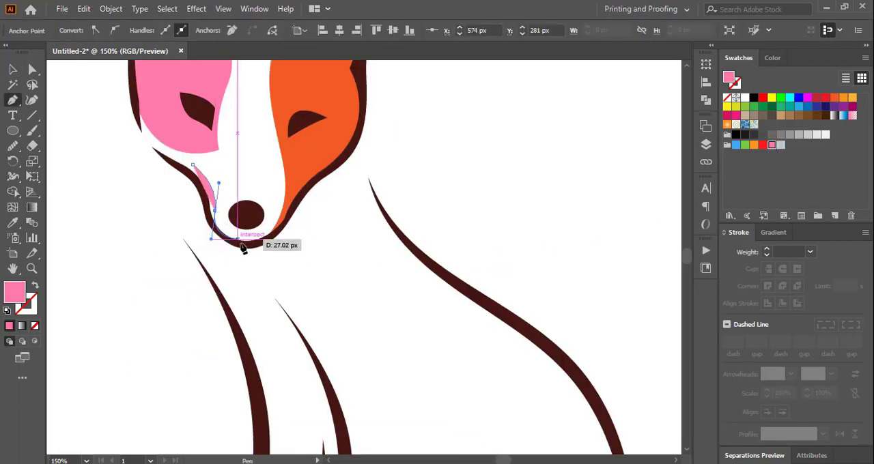
{"action": "left_click", "coordinate": [238, 243]}
{"action": "left_click_drag", "start_coordinate": [202, 207], "coordinate": [197, 181]}
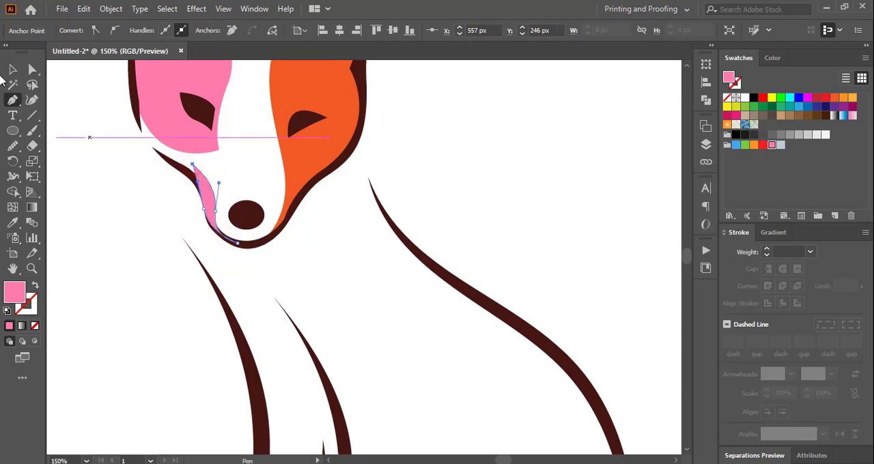
Send the narrow pink snout patch to the back.
{"action": "left_click", "coordinate": [12, 69]}
{"action": "right_click", "coordinate": [203, 190]}
{"action": "mouse_move", "coordinate": [225, 400]}
{"action": "left_click", "coordinate": [453, 425]}
{"action": "left_click", "coordinate": [399, 331]}
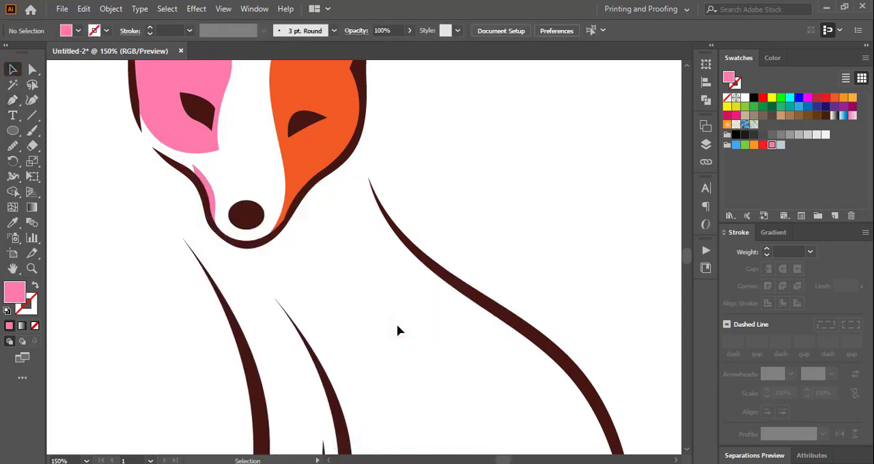
Trace the inner edge of a pink back patch from the tail's upper outline, curving up to the back outline's top tip.
{"action": "key", "text": "ctrl+minus"}
{"action": "scroll", "coordinate": [400, 331], "scroll_direction": "down", "scroll_amount": 3}
{"action": "key", "text": "p"}
{"action": "left_click", "coordinate": [438, 334]}
{"action": "left_click_drag", "start_coordinate": [490, 299], "coordinate": [506, 251]}
{"action": "key", "text": "ctrl+minus"}
{"action": "scroll", "coordinate": [386, 176], "scroll_direction": "up", "scroll_amount": 3}
{"action": "left_click_drag", "start_coordinate": [282, 235], "coordinate": [318, 150]}
{"action": "left_click", "coordinate": [283, 235]}
Continue the back patch down along the back's outline to the tail's base and close it at the tail's upper outline.
{"action": "left_click_drag", "start_coordinate": [361, 301], "coordinate": [418, 326]}
{"action": "left_click", "coordinate": [362, 306]}
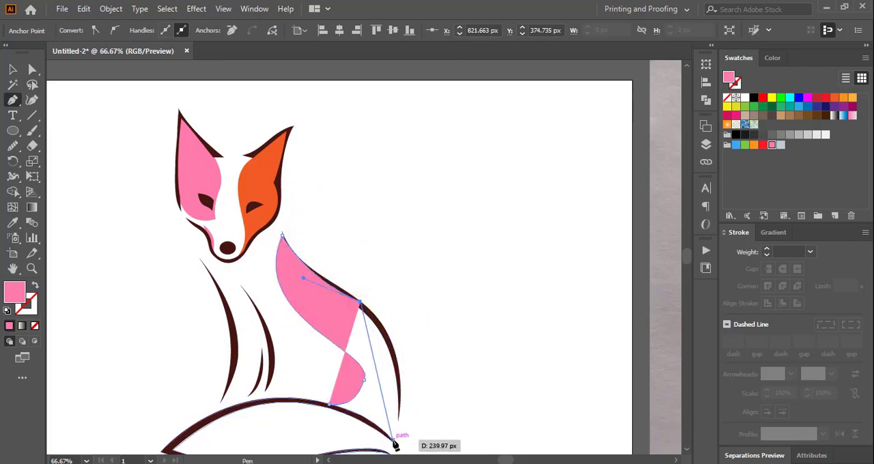
{"action": "scroll", "coordinate": [478, 364], "scroll_direction": "down", "scroll_amount": 5}
{"action": "left_click_drag", "start_coordinate": [394, 274], "coordinate": [370, 360]}
{"action": "left_click", "coordinate": [303, 227]}
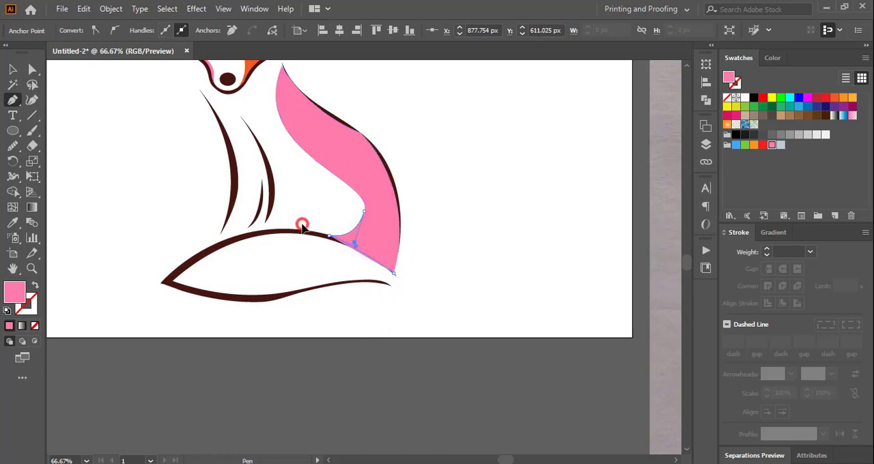
{"action": "left_click_drag", "start_coordinate": [283, 220], "coordinate": [282, 219]}
Send the pink back patch to the back, behind the outlines.
{"action": "left_click", "coordinate": [12, 70]}
{"action": "left_click", "coordinate": [468, 178]}
{"action": "right_click", "coordinate": [337, 156]}
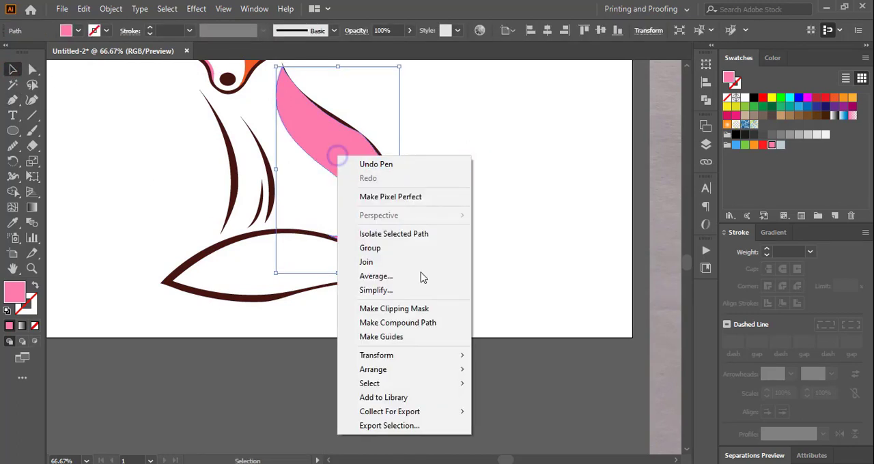
{"action": "mouse_move", "coordinate": [423, 373]}
{"action": "left_click", "coordinate": [523, 415]}
{"action": "left_click", "coordinate": [482, 228]}
Trace a second pink patch reaching slightly inward from the back patch's inner edge, from the neck down to the tail's upper outline.
{"action": "scroll", "coordinate": [688, 440], "scroll_direction": "up", "scroll_amount": 3}
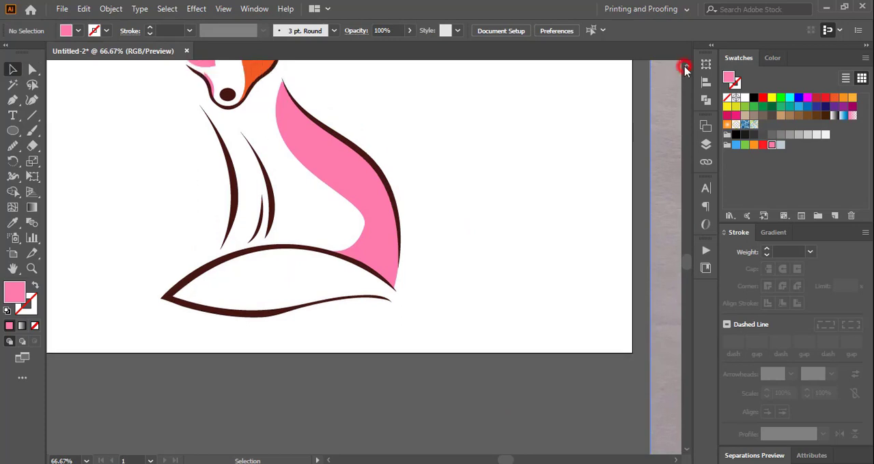
{"action": "key", "text": "p"}
{"action": "left_click", "coordinate": [277, 186]}
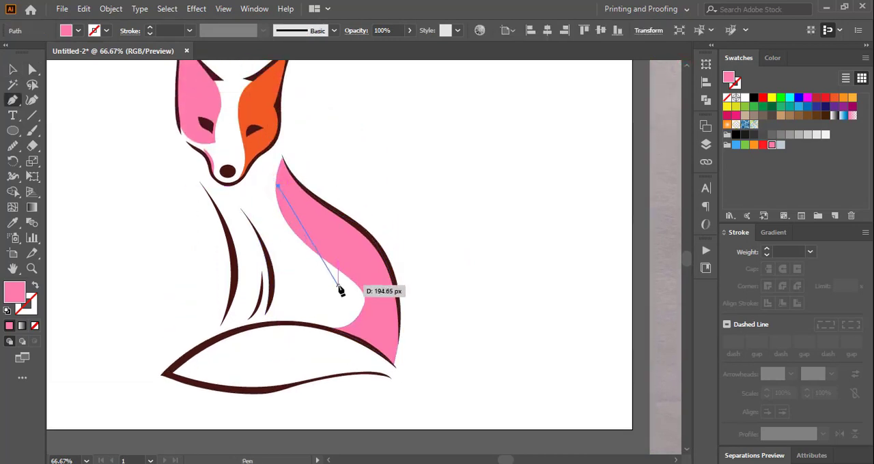
{"action": "left_click_drag", "start_coordinate": [338, 290], "coordinate": [418, 341]}
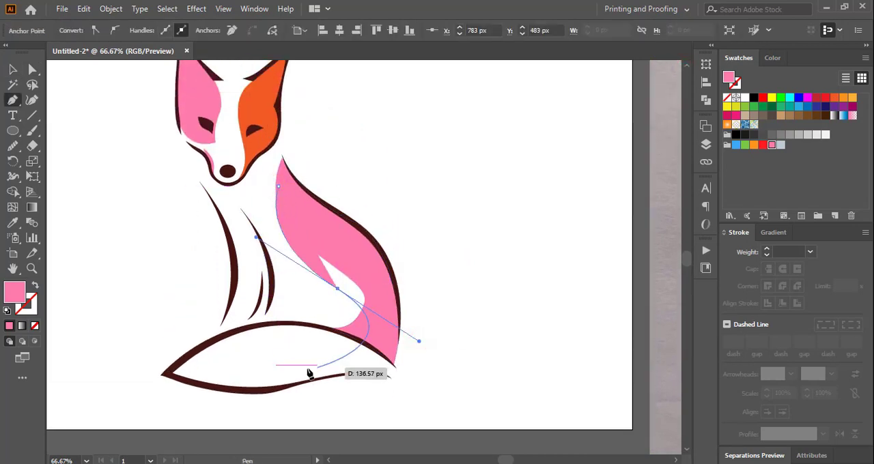
{"action": "left_click", "coordinate": [337, 289]}
{"action": "left_click_drag", "start_coordinate": [306, 328], "coordinate": [245, 336]}
{"action": "left_click", "coordinate": [310, 326]}
{"action": "left_click", "coordinate": [363, 340]}
{"action": "left_click", "coordinate": [383, 312]}
{"action": "left_click", "coordinate": [380, 267]}
{"action": "left_click", "coordinate": [333, 218]}
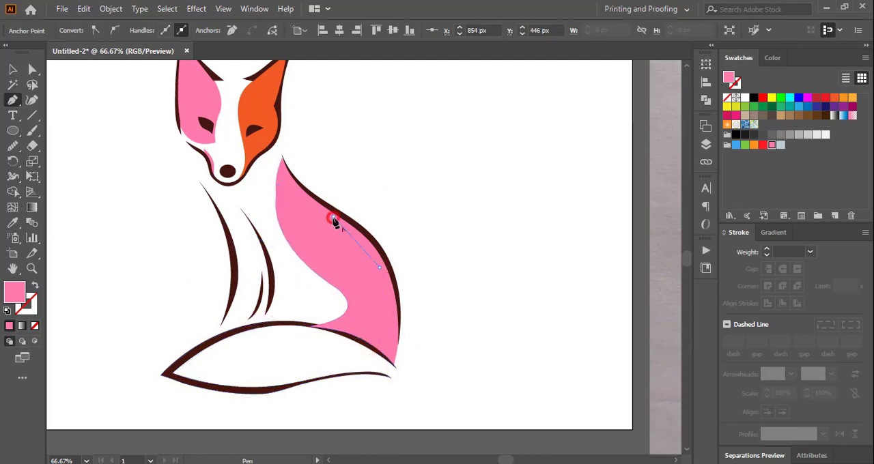
Send the second pink back patch behind all other artwork.
{"action": "left_click", "coordinate": [13, 70]}
{"action": "right_click", "coordinate": [300, 238]}
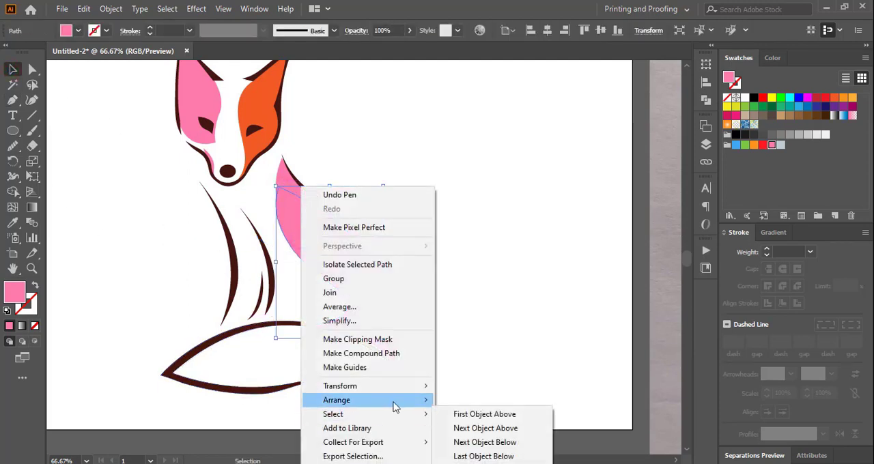
{"action": "mouse_move", "coordinate": [394, 402]}
{"action": "left_click", "coordinate": [473, 442]}
{"action": "left_click", "coordinate": [473, 296]}
Fill the front back patch with the orange sampled from the right face patch.
{"action": "left_click", "coordinate": [376, 290]}
{"action": "left_click", "coordinate": [13, 224]}
{"action": "left_click", "coordinate": [248, 100]}
{"action": "left_click", "coordinate": [13, 70]}
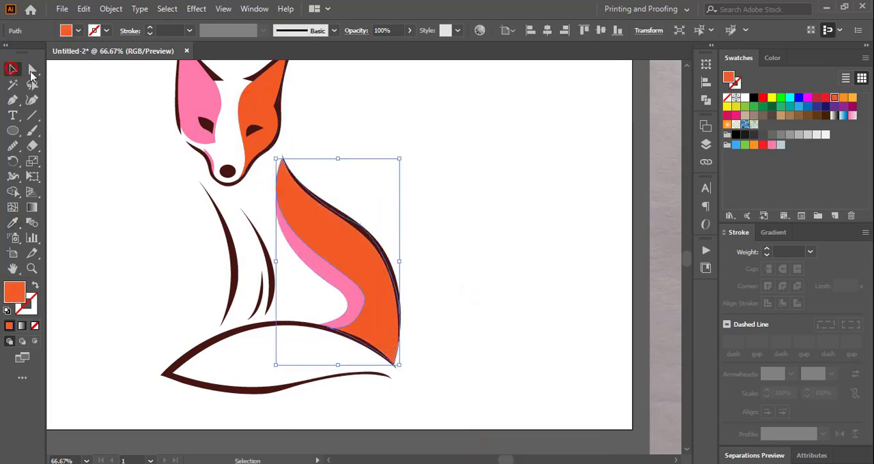
{"action": "left_click", "coordinate": [437, 333]}
Start an orange tail patch with two tapered notches near the tail's base, ending at the tip of the lower outline.
{"action": "left_click", "coordinate": [13, 100]}
{"action": "left_click", "coordinate": [377, 356]}
{"action": "left_click_drag", "start_coordinate": [343, 344], "coordinate": [333, 346]}
{"action": "key", "text": "ctrl+equal"}
{"action": "key", "text": "ctrl+equal"}
{"action": "left_click_drag", "start_coordinate": [447, 298], "coordinate": [457, 307]}
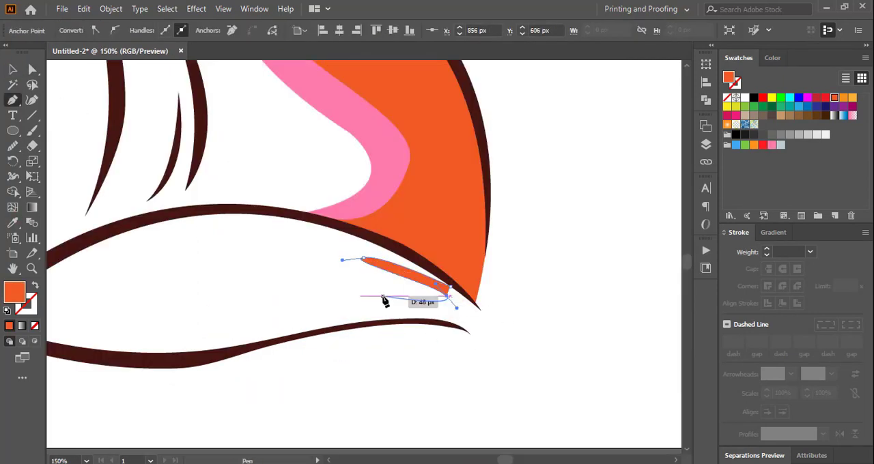
{"action": "left_click", "coordinate": [383, 292]}
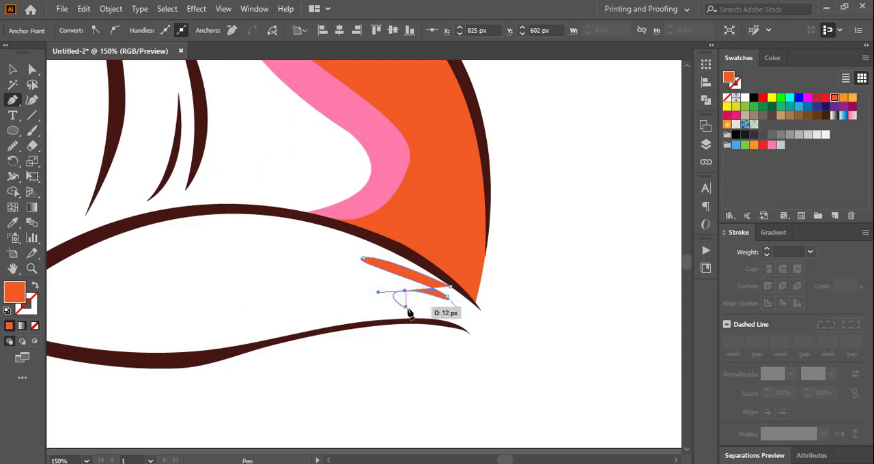
{"action": "left_click_drag", "start_coordinate": [469, 334], "coordinate": [474, 352]}
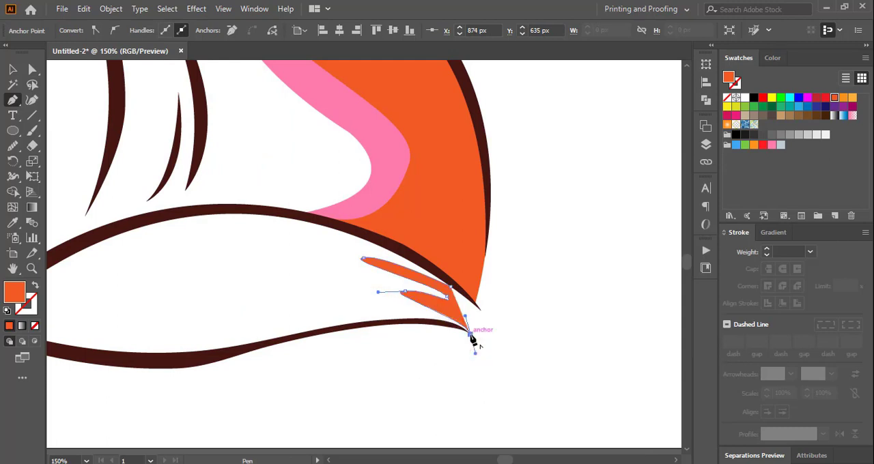
{"action": "left_click", "coordinate": [470, 334]}
Continue the tail patch along the lower outline and shape four pointed fur spikes facing the tail's tip.
{"action": "left_click_drag", "start_coordinate": [211, 336], "coordinate": [83, 377]}
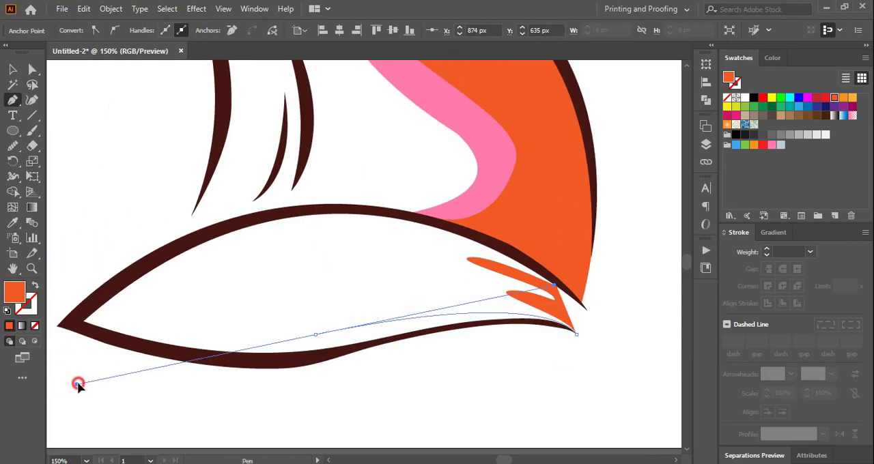
{"action": "left_click", "coordinate": [314, 335]}
{"action": "left_click_drag", "start_coordinate": [391, 302], "coordinate": [401, 299]}
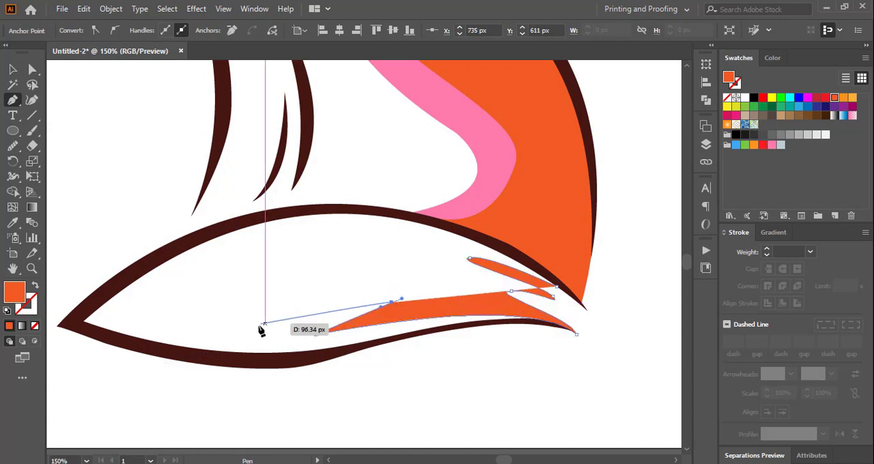
{"action": "left_click_drag", "start_coordinate": [216, 314], "coordinate": [104, 345]}
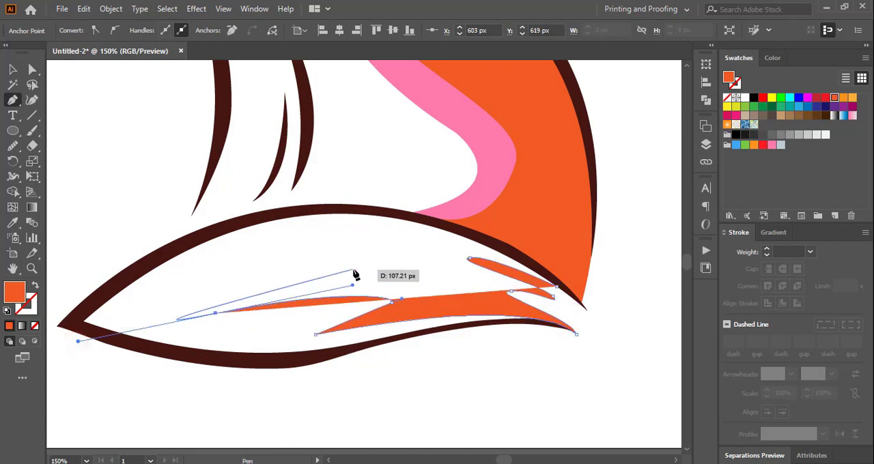
{"action": "left_click_drag", "start_coordinate": [78, 341], "coordinate": [194, 317]}
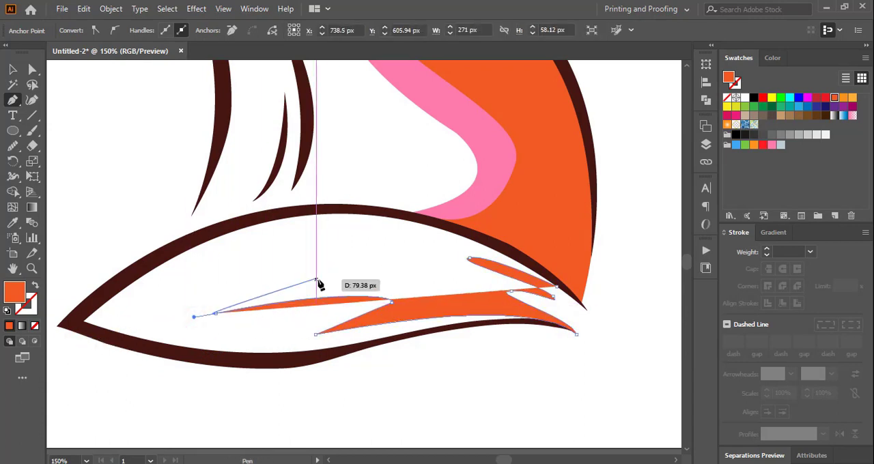
{"action": "left_click", "coordinate": [315, 281]}
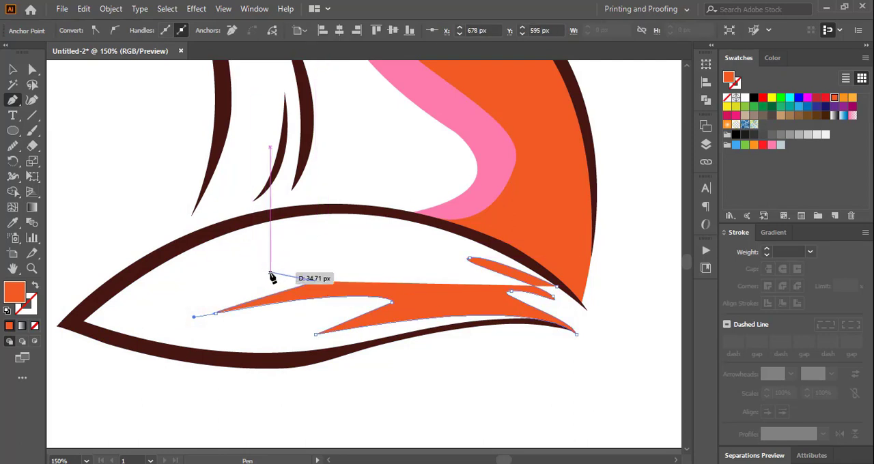
{"action": "left_click_drag", "start_coordinate": [270, 271], "coordinate": [203, 273]}
{"action": "left_click", "coordinate": [330, 257]}
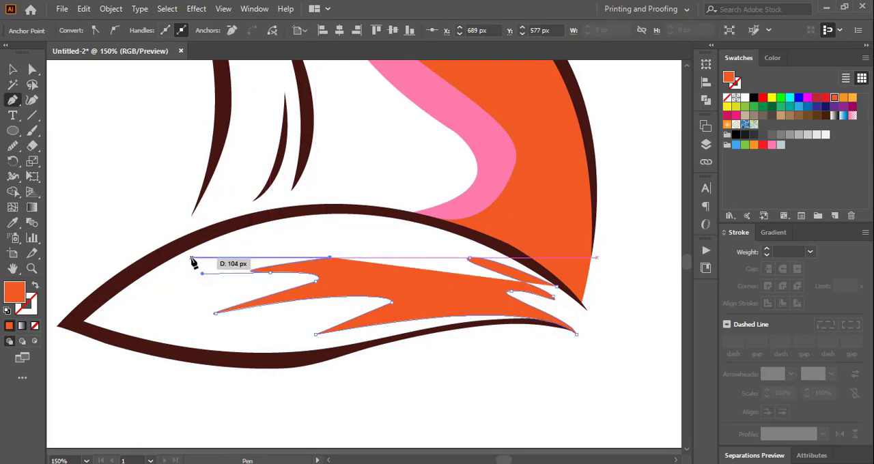
{"action": "left_click_drag", "start_coordinate": [213, 239], "coordinate": [117, 238]}
Close the orange tail patch by following the tail's upper outline back to its starting point.
{"action": "left_click", "coordinate": [341, 239]}
{"action": "left_click_drag", "start_coordinate": [607, 239], "coordinate": [563, 301]}
{"action": "left_click", "coordinate": [403, 239]}
{"action": "left_click_drag", "start_coordinate": [481, 287], "coordinate": [491, 302]}
Send the orange tail patch to the back, behind the tail's outlines.
{"action": "key", "text": "v"}
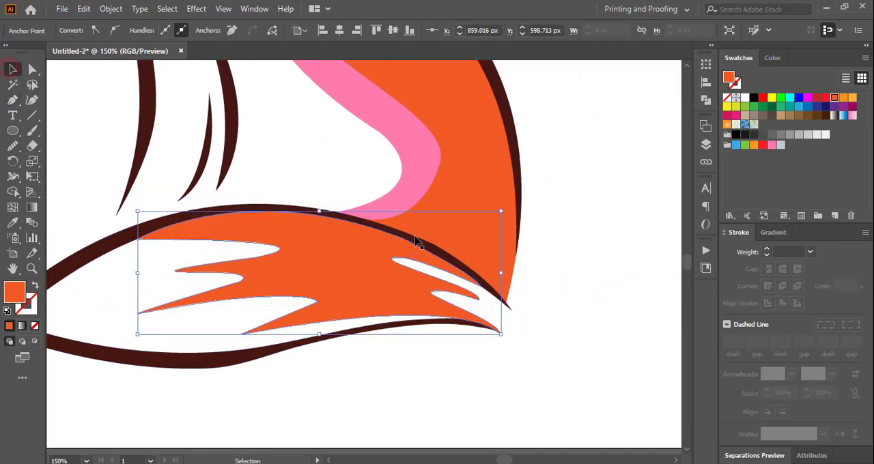
{"action": "left_click", "coordinate": [344, 269]}
{"action": "right_click", "coordinate": [343, 269]}
{"action": "left_click", "coordinate": [515, 439]}
{"action": "left_click", "coordinate": [558, 363]}
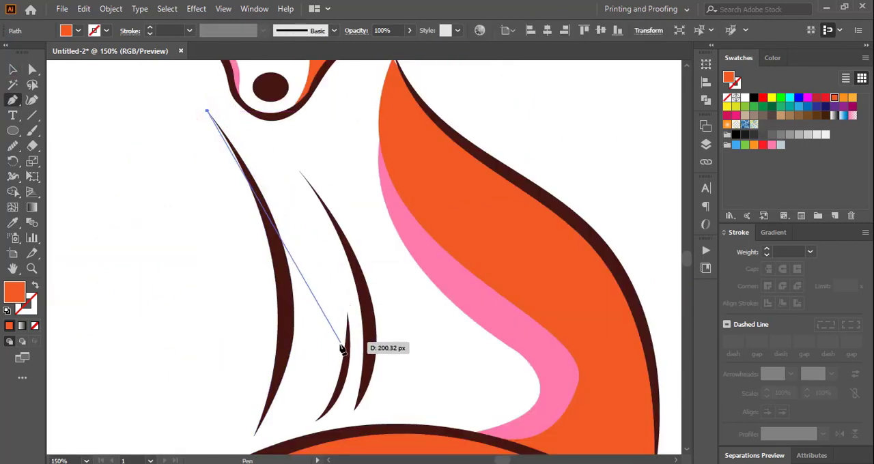
Trace a closed unfilled chest patch from the left chest outline's upper tip to the short inner line, across its foot and back up.
{"action": "left_click_drag", "start_coordinate": [345, 341], "coordinate": [337, 428]}
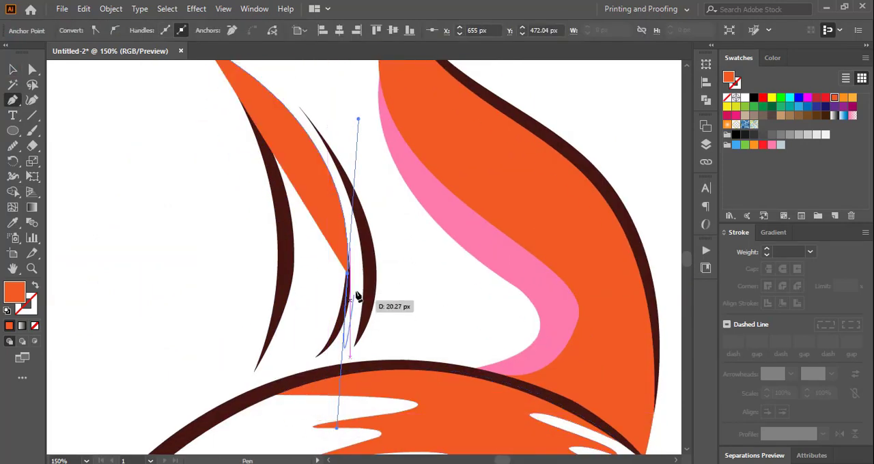
{"action": "left_click_drag", "start_coordinate": [315, 356], "coordinate": [215, 388]}
{"action": "left_click", "coordinate": [253, 372]}
{"action": "left_click", "coordinate": [35, 326]}
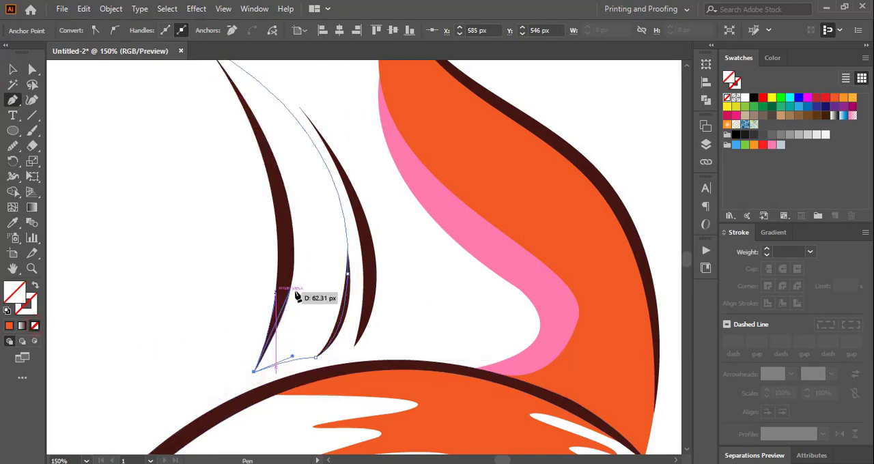
{"action": "left_click_drag", "start_coordinate": [285, 278], "coordinate": [285, 255]}
{"action": "scroll", "coordinate": [253, 118], "scroll_direction": "up", "scroll_amount": 2}
{"action": "left_click_drag", "start_coordinate": [207, 109], "coordinate": [129, 177]}
Fill the chest patch with the pink sampled from the left face patch and send it to the back.
{"action": "left_click", "coordinate": [12, 223]}
{"action": "left_click", "coordinate": [192, 154]}
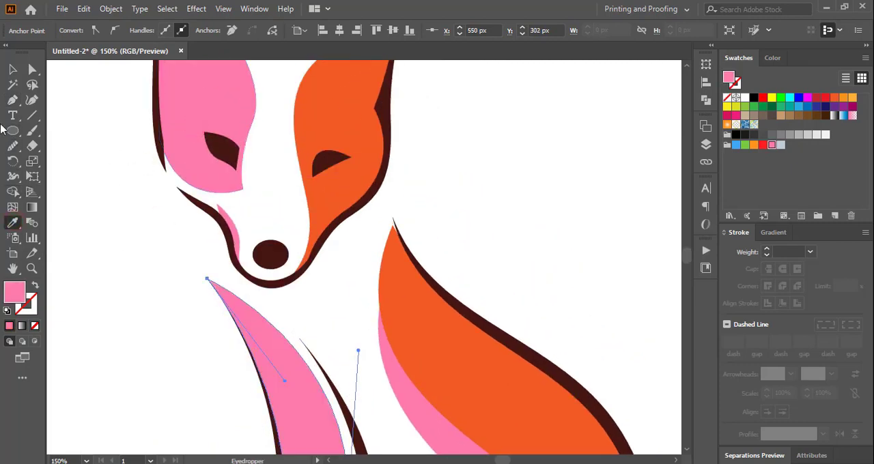
{"action": "left_click", "coordinate": [13, 69]}
{"action": "left_click", "coordinate": [116, 218]}
{"action": "right_click", "coordinate": [273, 334]}
{"action": "mouse_move", "coordinate": [363, 273]}
{"action": "left_click", "coordinate": [467, 312]}
{"action": "left_click", "coordinate": [477, 291]}
Trace a closed pink patch between the second leg outline's upper tip and lower tip, bulging toward the back.
{"action": "key", "text": "p"}
{"action": "scroll", "coordinate": [477, 290], "scroll_direction": "down", "scroll_amount": 3}
{"action": "left_click", "coordinate": [299, 103]}
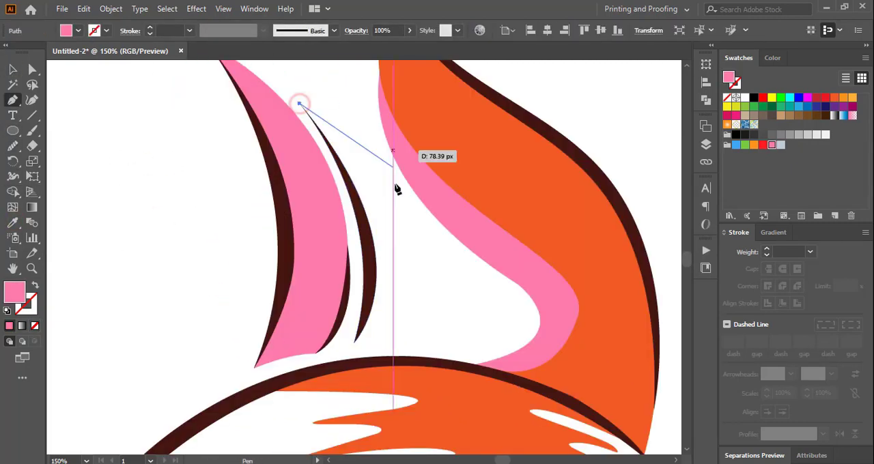
{"action": "left_click_drag", "start_coordinate": [353, 343], "coordinate": [247, 407]}
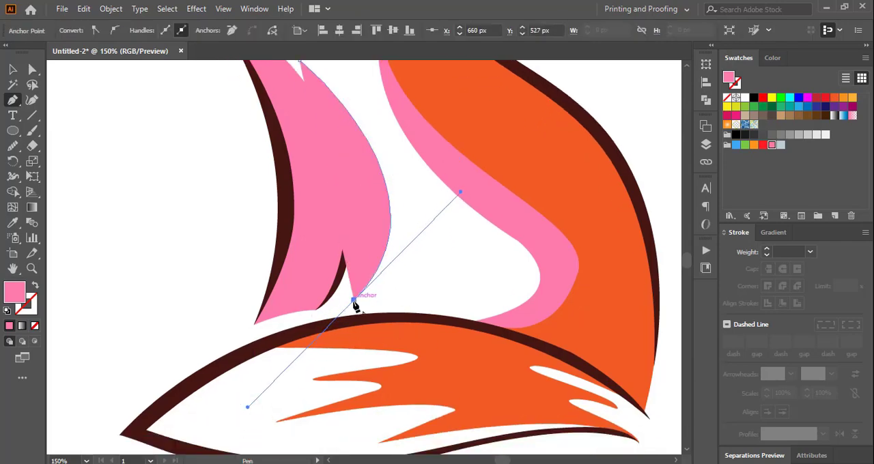
{"action": "left_click", "coordinate": [354, 301]}
{"action": "scroll", "coordinate": [437, 218], "scroll_direction": "down", "scroll_amount": 2}
{"action": "left_click_drag", "start_coordinate": [687, 270], "coordinate": [687, 268]}
{"action": "left_click_drag", "start_coordinate": [300, 78], "coordinate": [226, 101]}
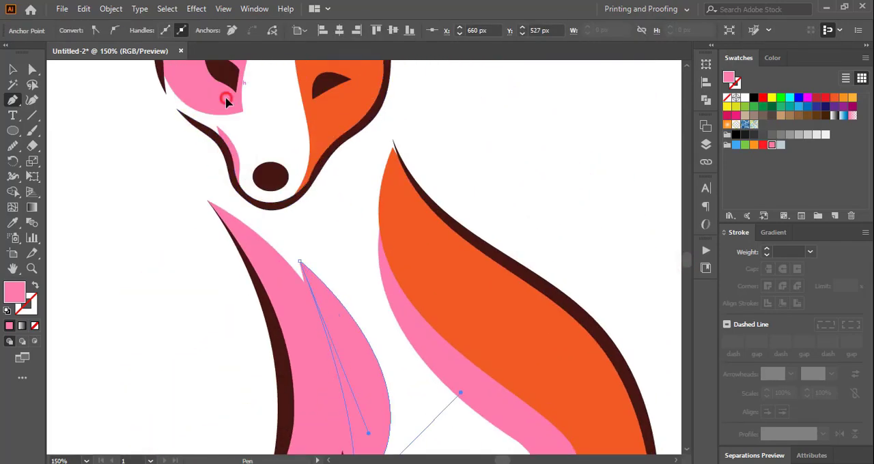
Adjust the curve handle at the second leg patch's upper tip so the patch follows the dark outline.
{"action": "left_click_drag", "start_coordinate": [179, 148], "coordinate": [198, 253]}
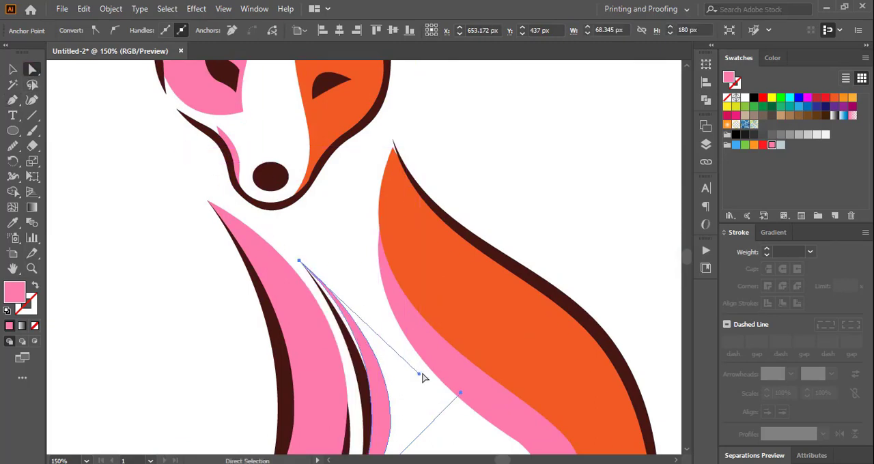
{"action": "left_click_drag", "start_coordinate": [420, 374], "coordinate": [412, 391]}
{"action": "left_click", "coordinate": [13, 69]}
{"action": "left_click", "coordinate": [211, 311]}
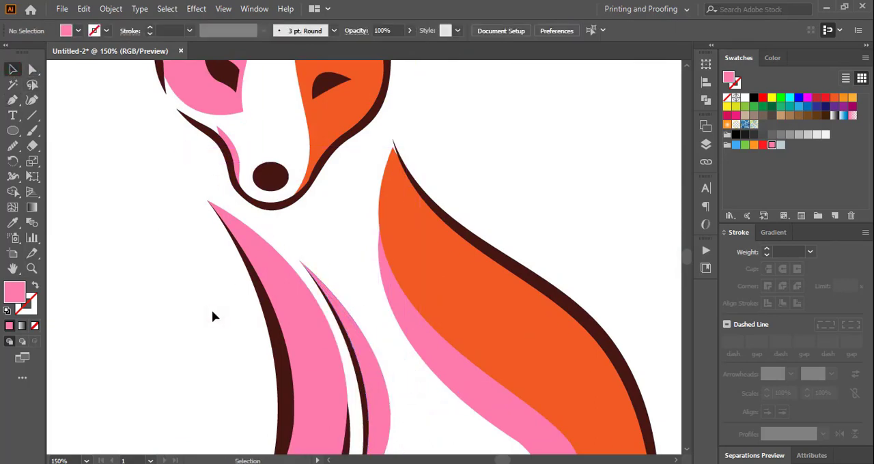
Recolor the orange face, back and tail patches together to red with RGB 221, 73, 66.
{"action": "key", "text": "ctrl+minus"}
{"action": "key", "text": "ctrl+minus"}
{"action": "key", "text": "ctrl+minus"}
{"action": "left_click", "coordinate": [358, 127]}
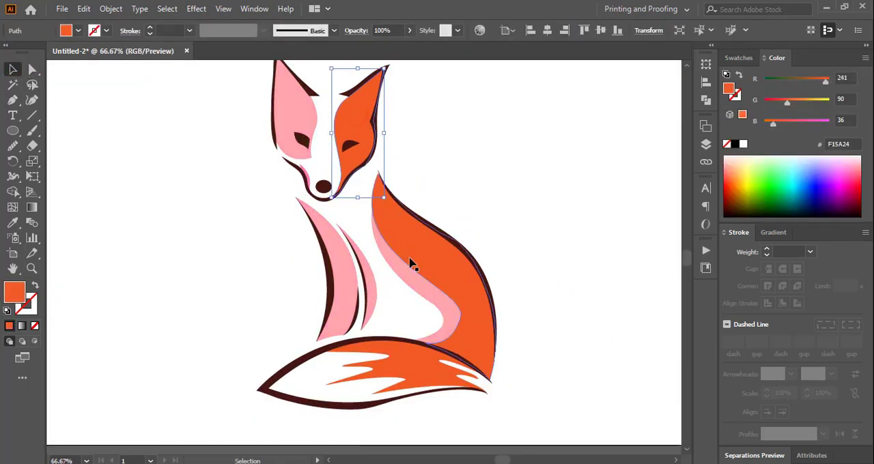
{"action": "left_click", "coordinate": [409, 260], "text": "shift"}
{"action": "left_click", "coordinate": [410, 368], "text": "shift"}
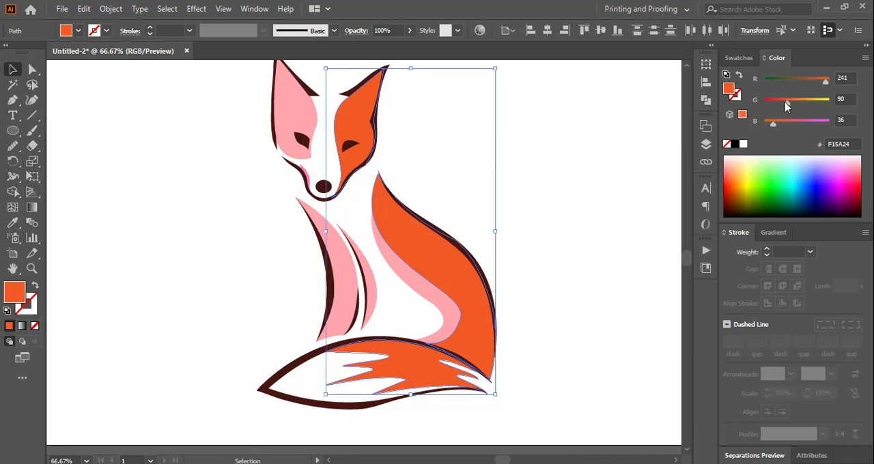
{"action": "left_click_drag", "start_coordinate": [786, 103], "coordinate": [782, 103]}
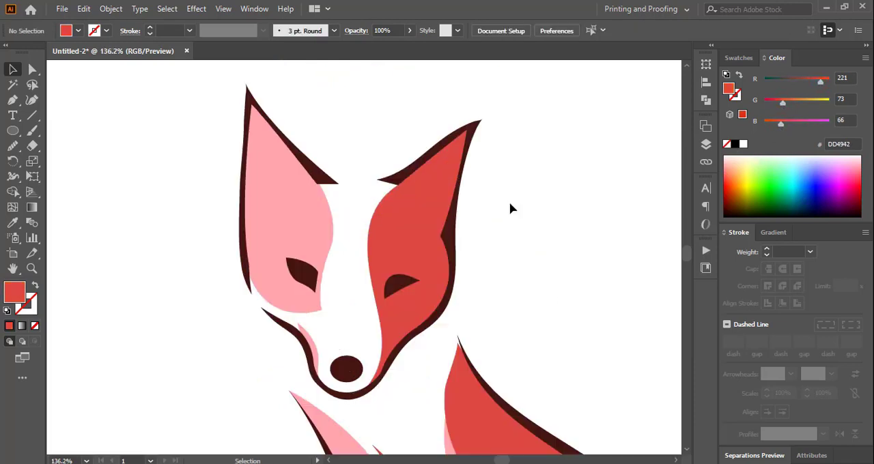
Copy the right face patch with a slight offset toward the ear's outer side and trim the copy's overhang with Shape Builder.
{"action": "left_click", "coordinate": [415, 226]}
{"action": "left_click_drag", "start_coordinate": [413, 228], "coordinate": [420, 233]}
{"action": "left_click", "coordinate": [503, 115]}
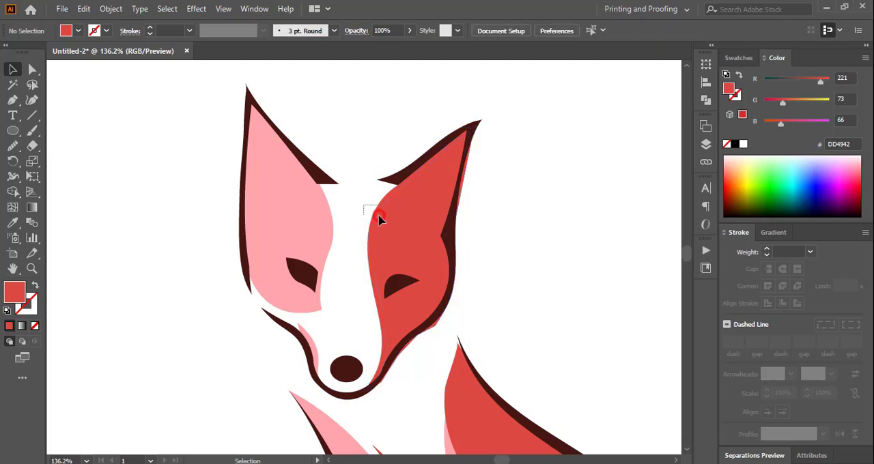
{"action": "left_click", "coordinate": [376, 219]}
{"action": "left_click", "coordinate": [14, 192]}
{"action": "left_click", "coordinate": [460, 193], "text": "alt"}
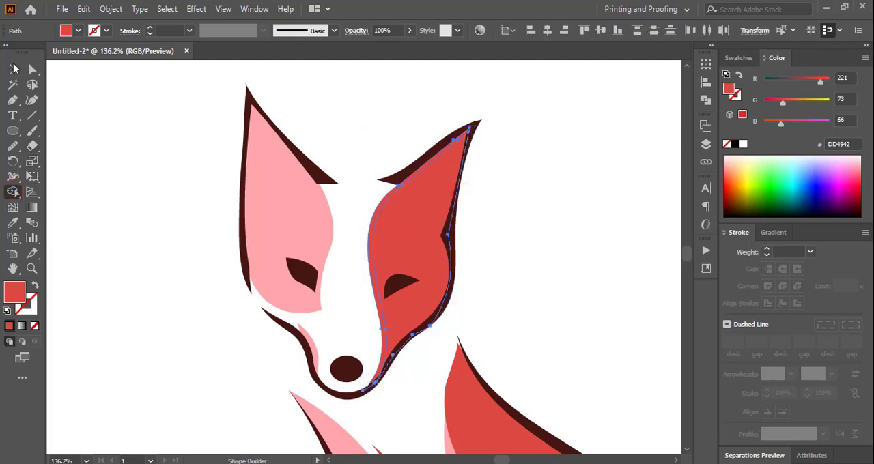
{"action": "left_click", "coordinate": [13, 69]}
{"action": "left_click", "coordinate": [345, 144]}
Recolor the exposed strip along the right face patch's inner edge to a lighter red.
{"action": "left_click", "coordinate": [369, 235]}
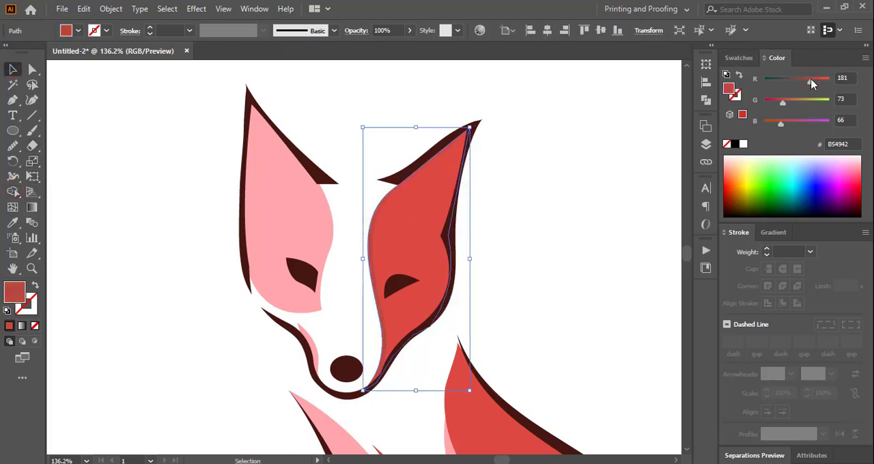
{"action": "left_click_drag", "start_coordinate": [810, 81], "coordinate": [827, 81]}
{"action": "left_click_drag", "start_coordinate": [782, 102], "coordinate": [792, 103]}
{"action": "left_click_drag", "start_coordinate": [781, 124], "coordinate": [814, 104]}
Recolor the strip along the left face patch's inner edge to light pink with RGB 255, 204, 219.
{"action": "left_click", "coordinate": [354, 205]}
{"action": "left_click", "coordinate": [329, 229]}
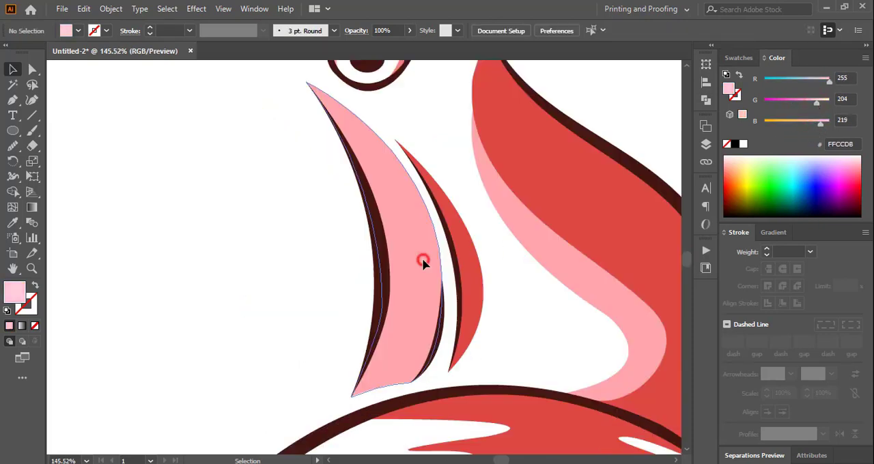
Copy the pink chest patch with a slight offset toward the chest outline and trim the copy's overhang with Shape Builder.
{"action": "left_click_drag", "start_coordinate": [421, 258], "coordinate": [410, 271]}
{"action": "left_click", "coordinate": [408, 177], "text": "shift"}
{"action": "left_click", "coordinate": [14, 192]}
{"action": "left_click", "coordinate": [347, 167], "text": "alt"}
{"action": "left_click", "coordinate": [12, 69]}
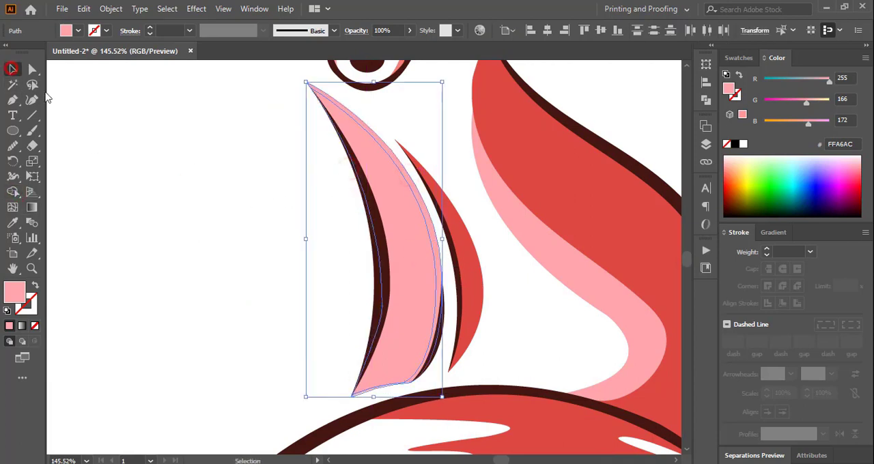
Recolor the exposed strip along the pink chest patch's edge to light pink, sampled from the left face patch's edge strip.
{"action": "left_click", "coordinate": [136, 154]}
{"action": "left_click_drag", "start_coordinate": [686, 258], "coordinate": [686, 256]}
{"action": "left_click", "coordinate": [390, 299]}
{"action": "left_click", "coordinate": [12, 222]}
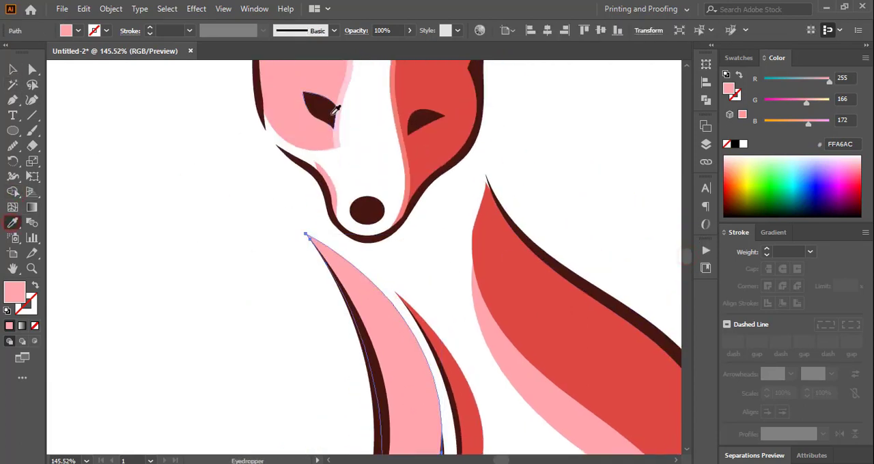
{"action": "left_click", "coordinate": [337, 123]}
{"action": "left_click", "coordinate": [12, 69]}
Recolor the strip along the inner edge of the body's pink patch to light pink with RGB 255, 204, 219.
{"action": "left_click", "coordinate": [234, 281]}
{"action": "left_click", "coordinate": [252, 198]}
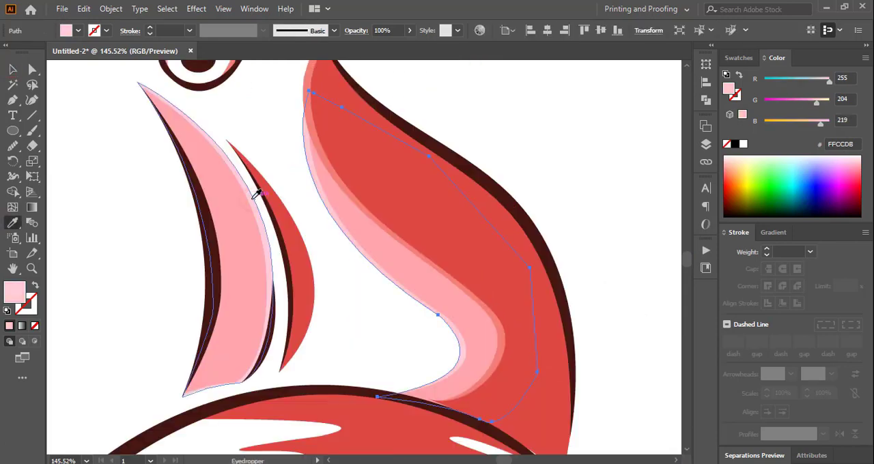
{"action": "left_click", "coordinate": [12, 69]}
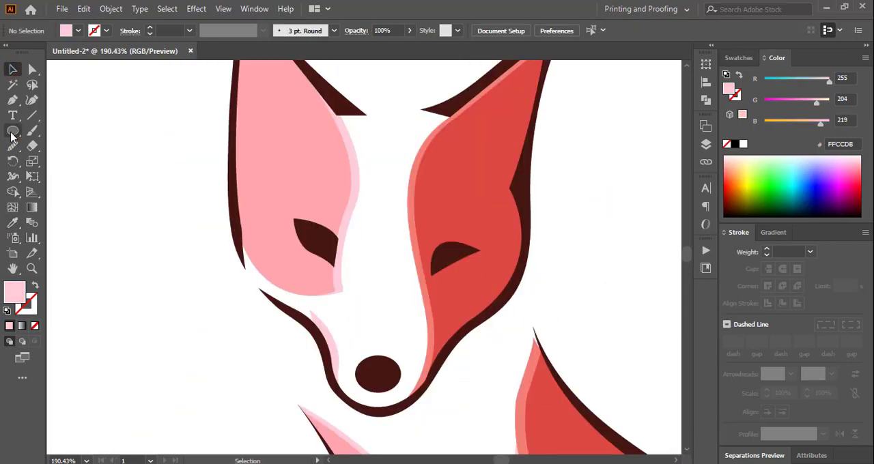
Add a light pink ellipse behind the nose, slightly larger and offset upward to form a rim highlight.
{"action": "mouse_move", "coordinate": [352, 356]}
{"action": "left_mouse_down"}
{"action": "mouse_move", "coordinate": [401, 404]}
{"action": "mouse_move", "coordinate": [370, 385]}
{"action": "left_mouse_up"}
{"action": "key", "text": "v"}
{"action": "left_click", "coordinate": [164, 292]}
{"action": "right_click", "coordinate": [383, 372]}
{"action": "mouse_move", "coordinate": [447, 306]}
{"action": "left_click", "coordinate": [570, 347]}
{"action": "left_click", "coordinate": [571, 296]}
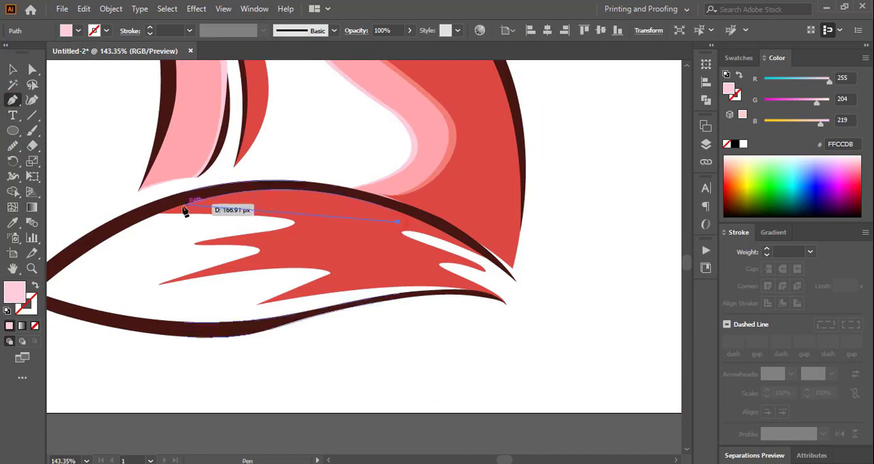
Draw a jagged highlight inside the tail's red patch with the Pen tool, following its spikes, and color it lighter red F47E77.
{"action": "mouse_move", "coordinate": [185, 208]}
{"action": "left_mouse_down"}
{"action": "mouse_move", "coordinate": [108, 244]}
{"action": "mouse_move", "coordinate": [176, 222]}
{"action": "left_mouse_up"}
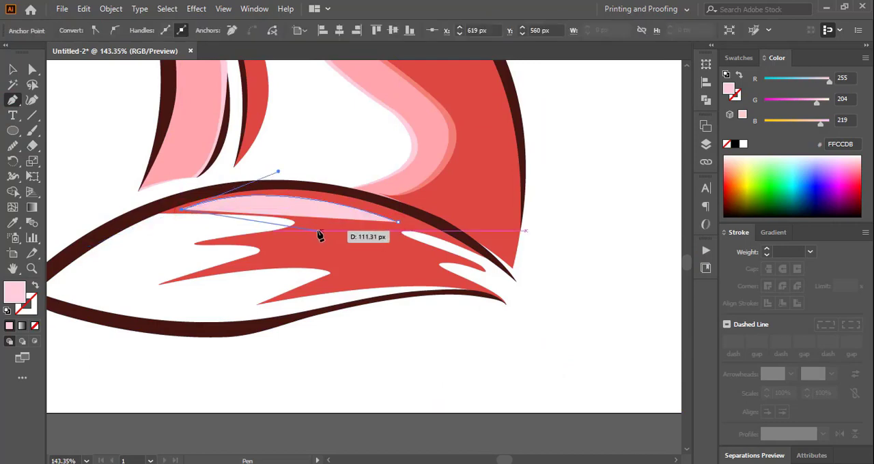
{"action": "left_click_drag", "start_coordinate": [320, 248], "coordinate": [320, 249]}
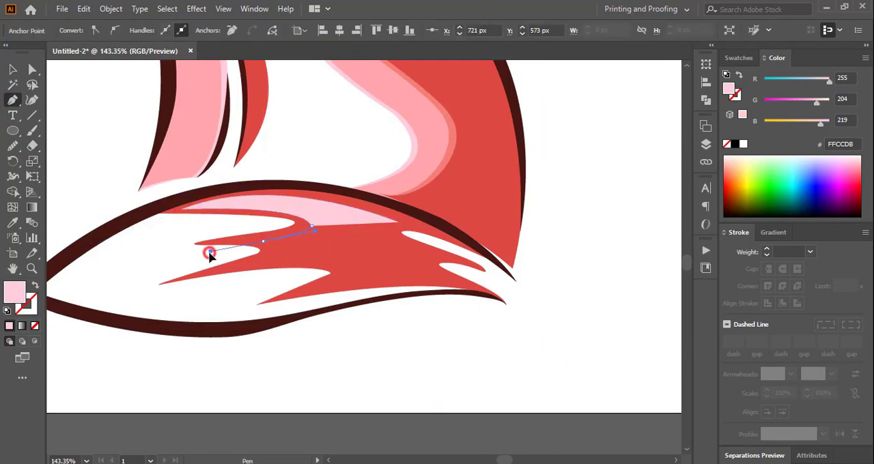
{"action": "left_click_drag", "start_coordinate": [210, 253], "coordinate": [205, 252]}
{"action": "left_click", "coordinate": [263, 241]}
{"action": "left_click_drag", "start_coordinate": [320, 252], "coordinate": [343, 288]}
{"action": "left_click", "coordinate": [305, 292]}
{"action": "left_click_drag", "start_coordinate": [446, 282], "coordinate": [477, 291]}
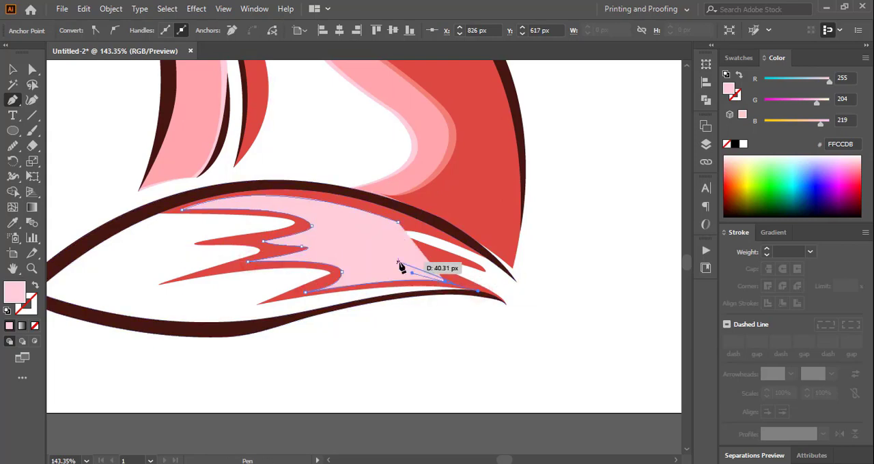
{"action": "left_click_drag", "start_coordinate": [390, 259], "coordinate": [401, 259]}
{"action": "left_click_drag", "start_coordinate": [440, 255], "coordinate": [460, 256]}
{"action": "left_click_drag", "start_coordinate": [397, 222], "coordinate": [427, 200]}
{"action": "left_click", "coordinate": [13, 70]}
{"action": "left_click", "coordinate": [580, 295]}
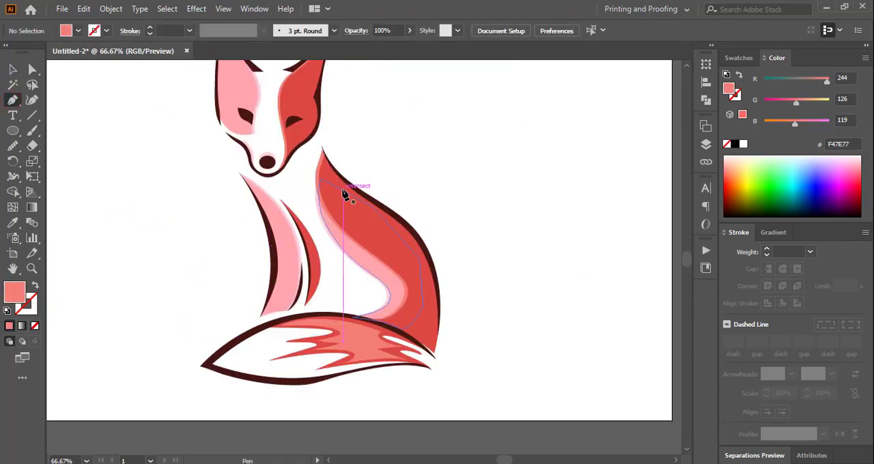
Draw a slender curved F47E77 highlight along the back inside the red body patch and smooth its outline.
{"action": "left_click", "coordinate": [340, 186]}
{"action": "left_click_drag", "start_coordinate": [467, 296], "coordinate": [466, 294]}
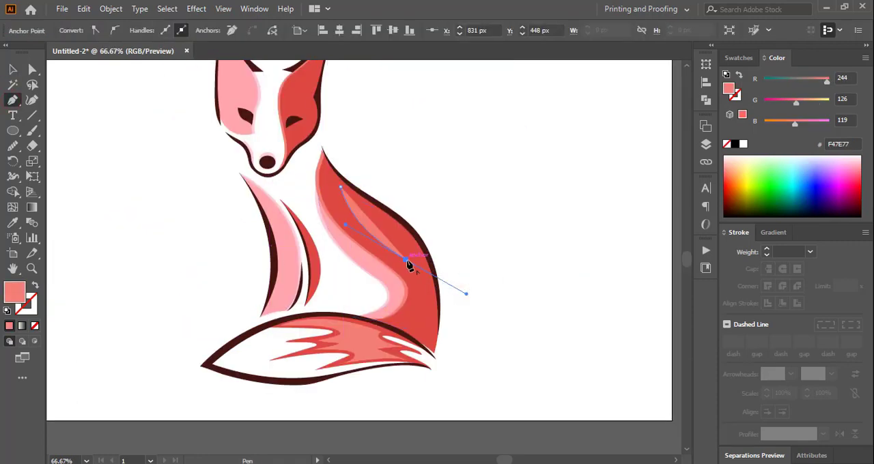
{"action": "left_click_drag", "start_coordinate": [419, 341], "coordinate": [421, 311]}
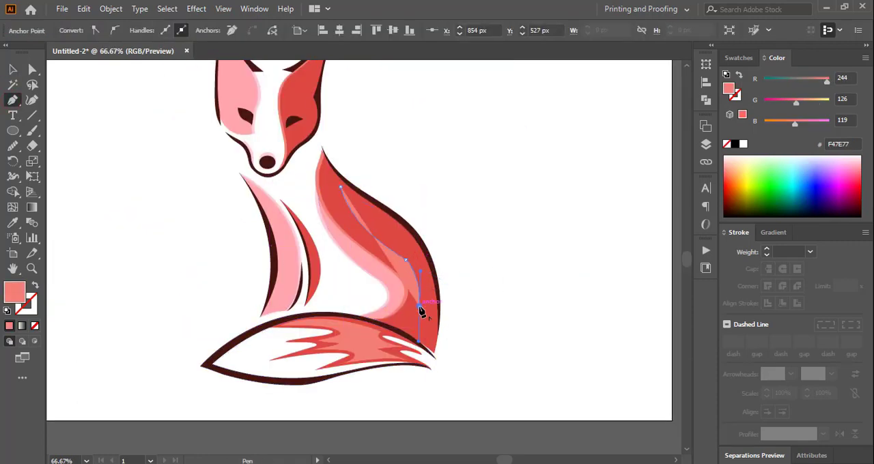
{"action": "left_click_drag", "start_coordinate": [364, 217], "coordinate": [363, 215]}
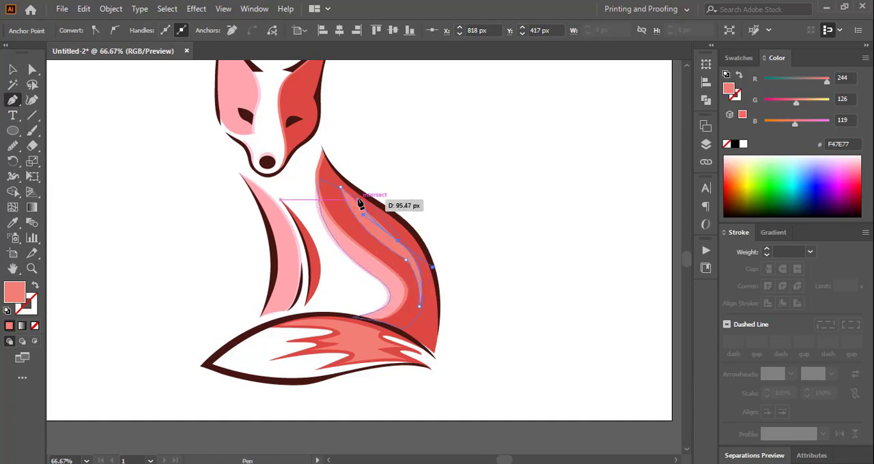
{"action": "left_click_drag", "start_coordinate": [340, 187], "coordinate": [339, 175]}
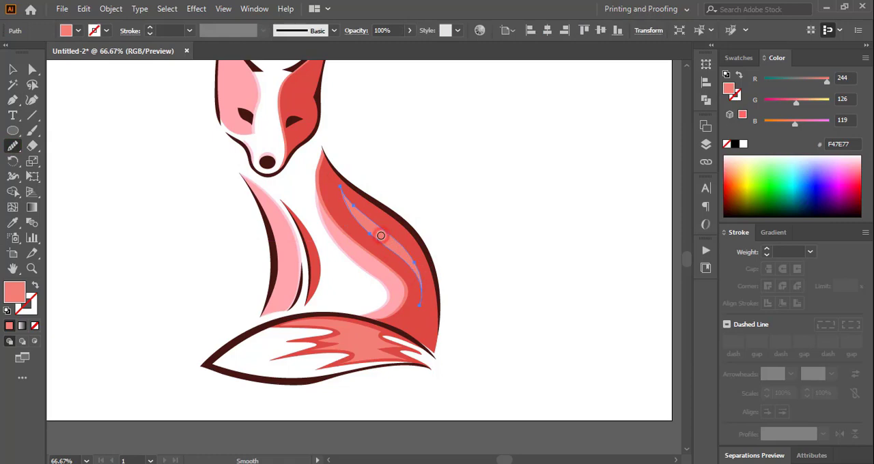
{"action": "key", "text": "v"}
{"action": "left_click", "coordinate": [149, 220]}
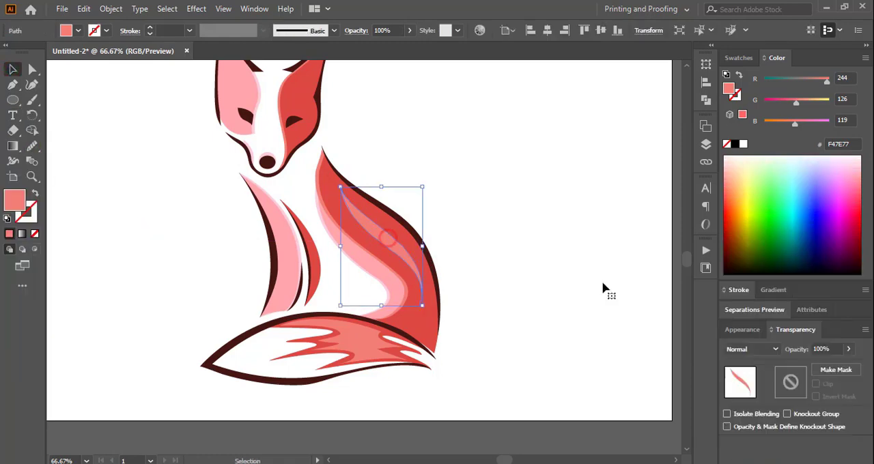
Lower the opacity of the back and tail highlights and group the whole fox artwork.
{"action": "left_click", "coordinate": [532, 255]}
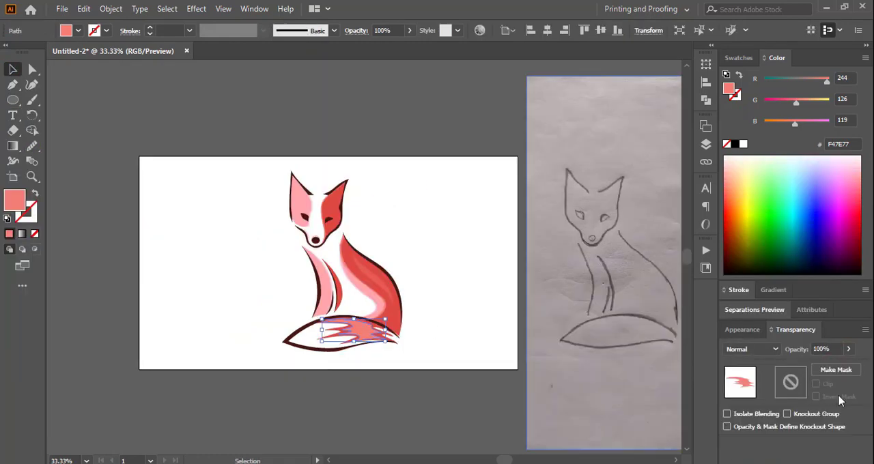
{"action": "left_click", "coordinate": [396, 239]}
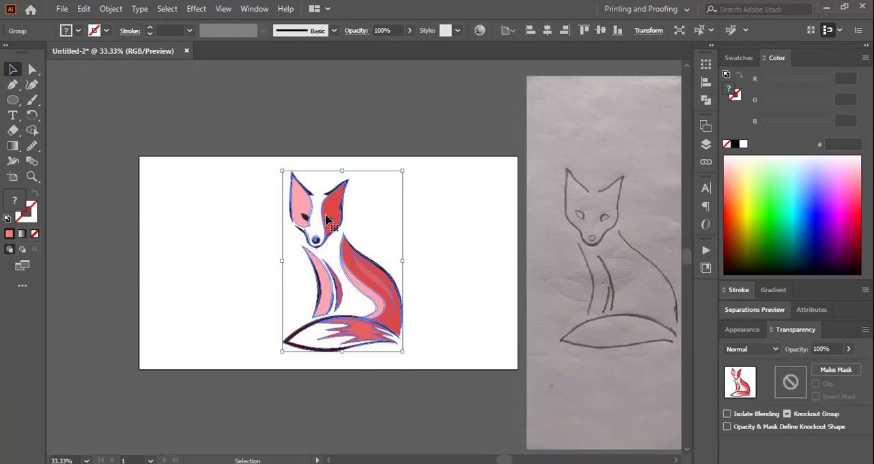
Move the fox group to the artboard's right half and place the pencil sketch photo beside it on the left half.
{"action": "left_click_drag", "start_coordinate": [395, 239], "coordinate": [476, 239]}
{"action": "mouse_move", "coordinate": [610, 248]}
{"action": "left_mouse_down"}
{"action": "mouse_move", "coordinate": [232, 246]}
{"action": "mouse_move", "coordinate": [268, 260]}
{"action": "left_mouse_up"}
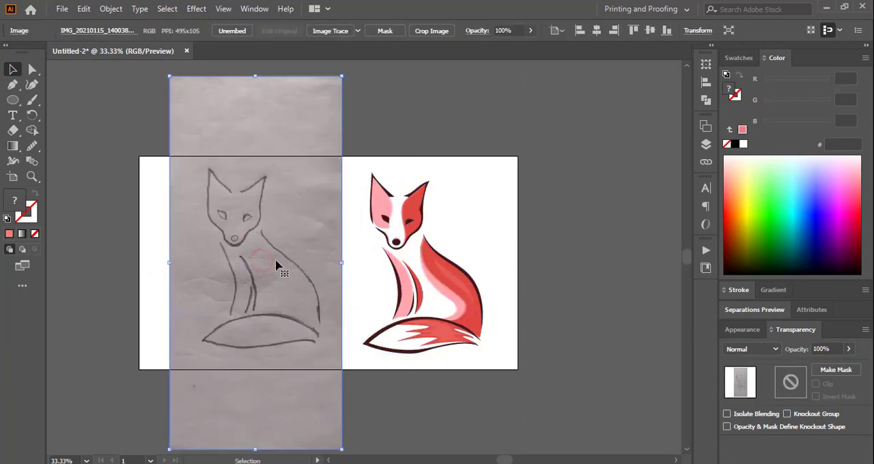
{"action": "left_click", "coordinate": [534, 216]}
{"action": "key", "text": "ctrl+="}
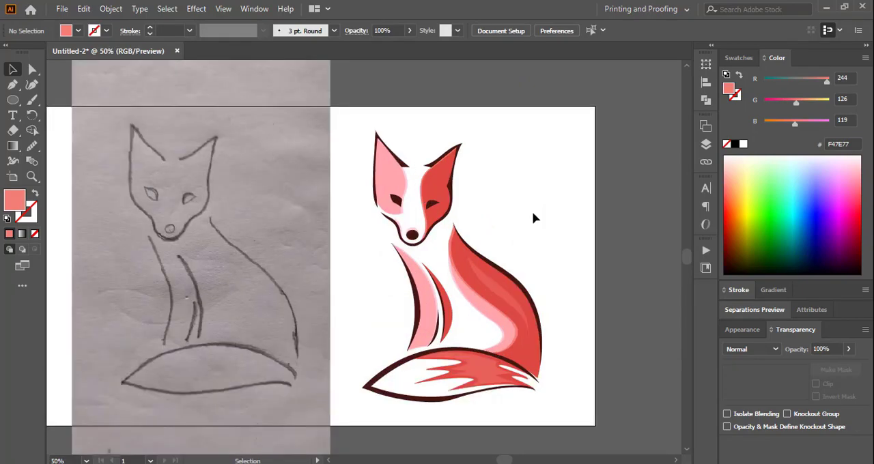